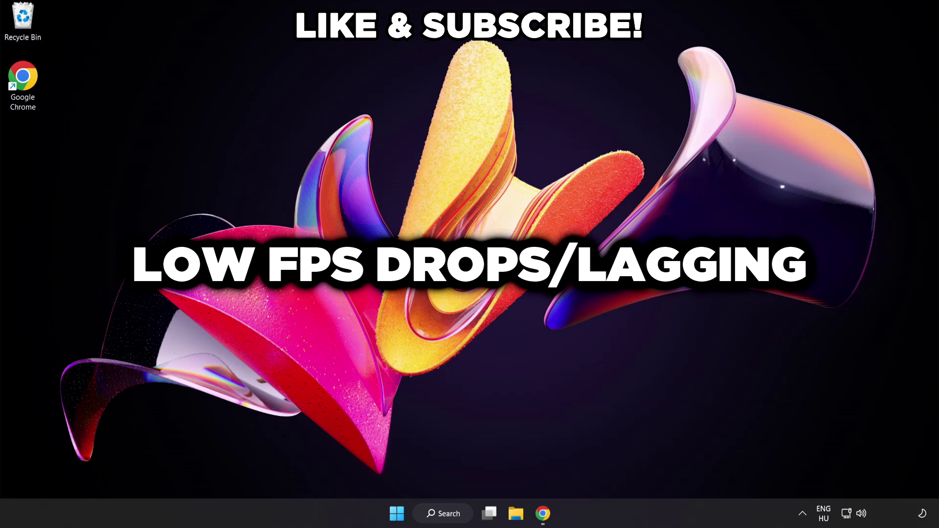
# Step: Search Windows for "edit power plan" to find the Control Panel page
pyautogui.click(453, 516)
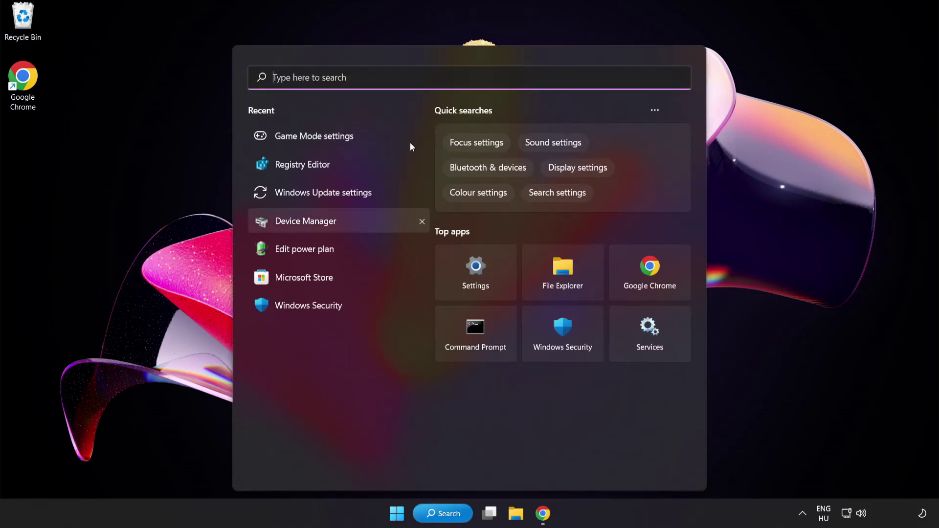
pyautogui.write('edit po')
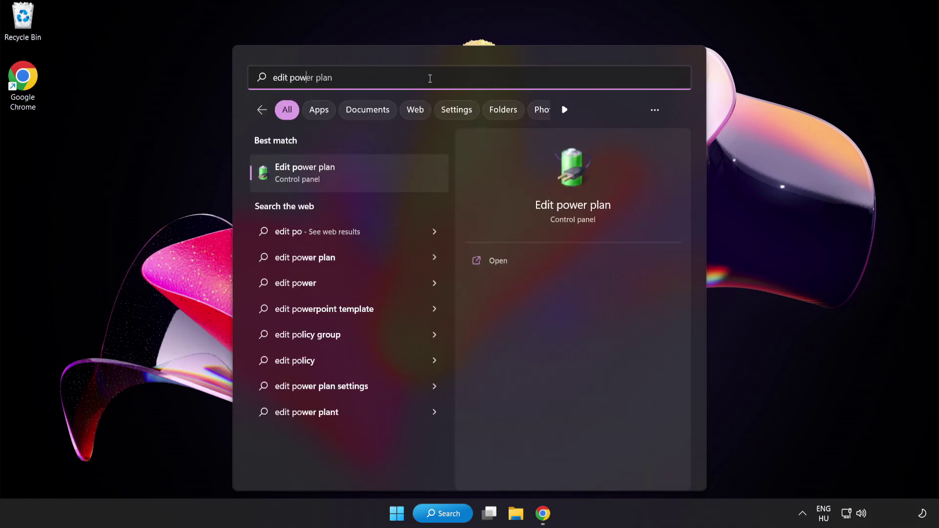
pyautogui.write('wer plan')
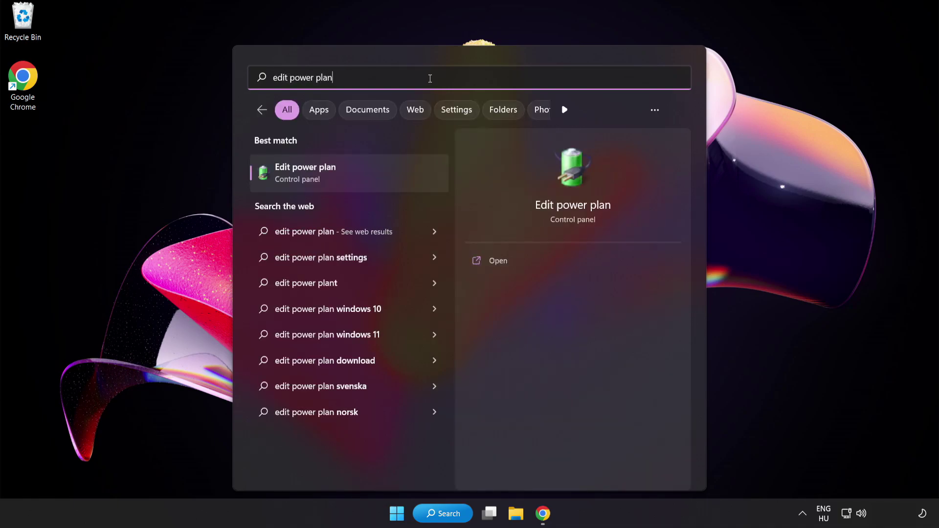
# Step: Make High performance the active power plan in Power Options and close the window
pyautogui.click(380, 183)
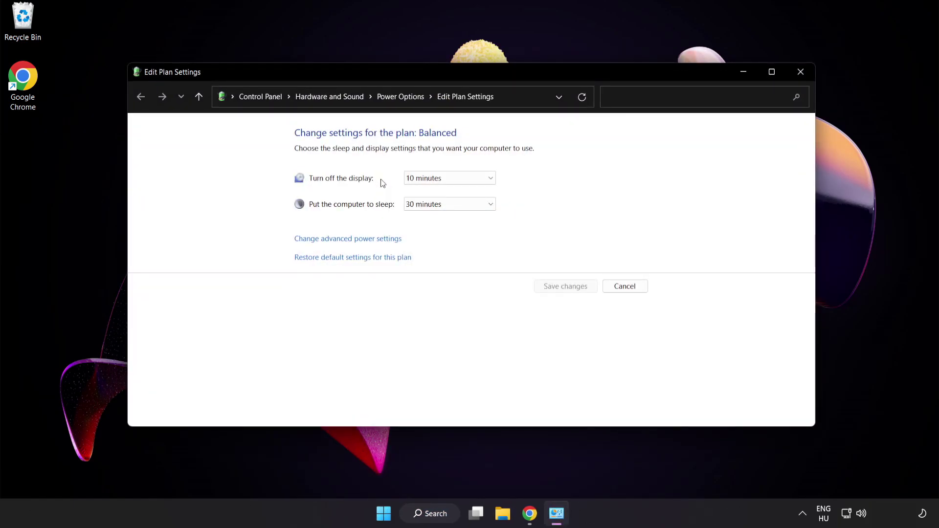
pyautogui.click(409, 97)
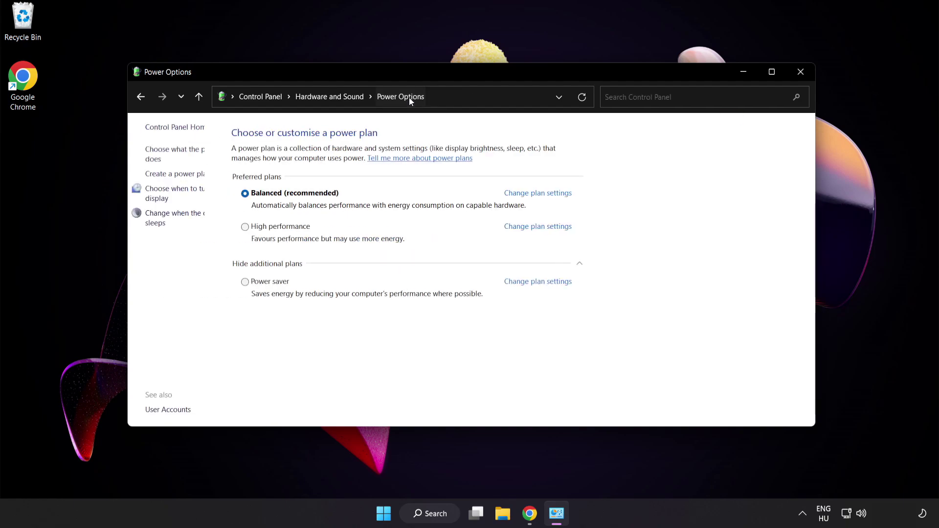
pyautogui.click(311, 229)
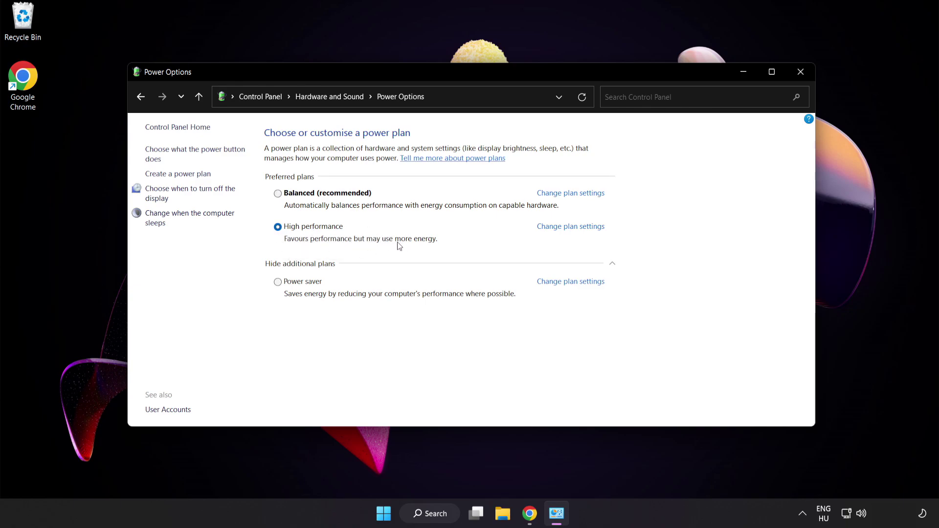
pyautogui.click(802, 73)
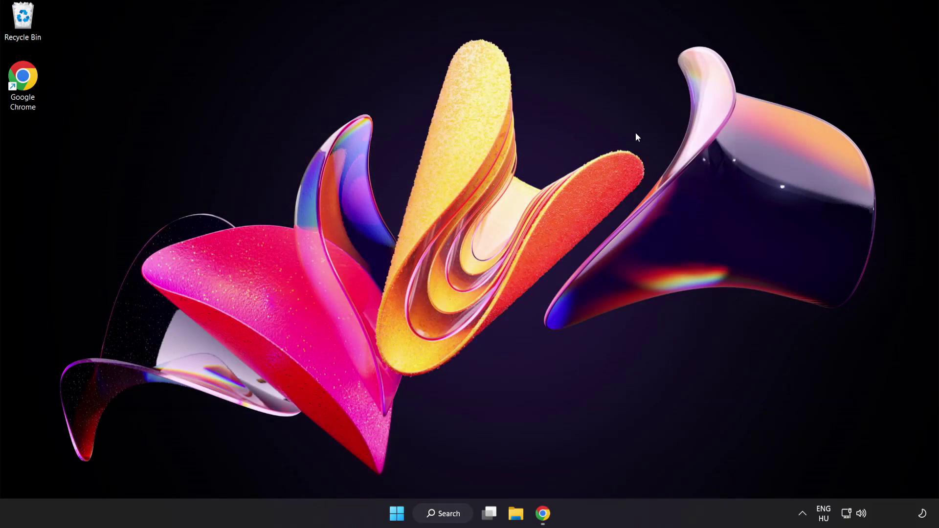
# Step: Search Windows for "device manager"
pyautogui.click(449, 511)
pyautogui.write('de')
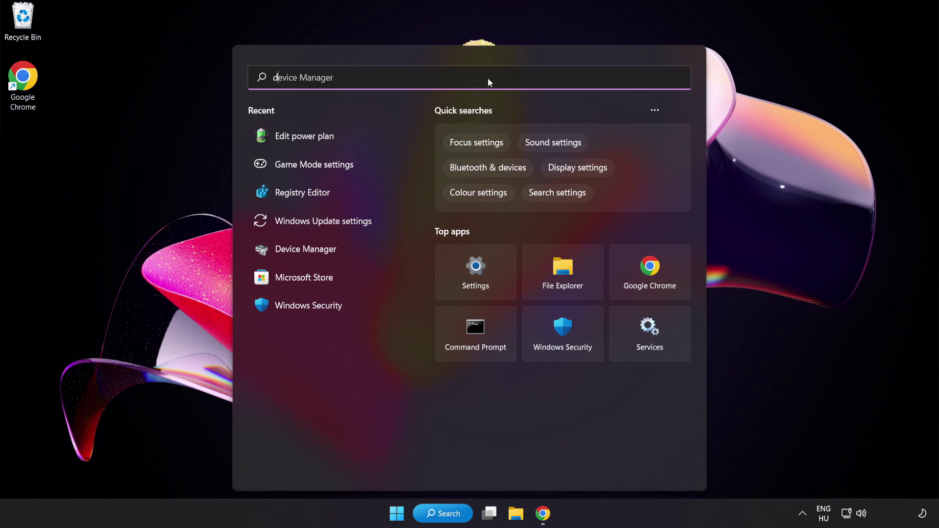
pyautogui.write('vice manager')
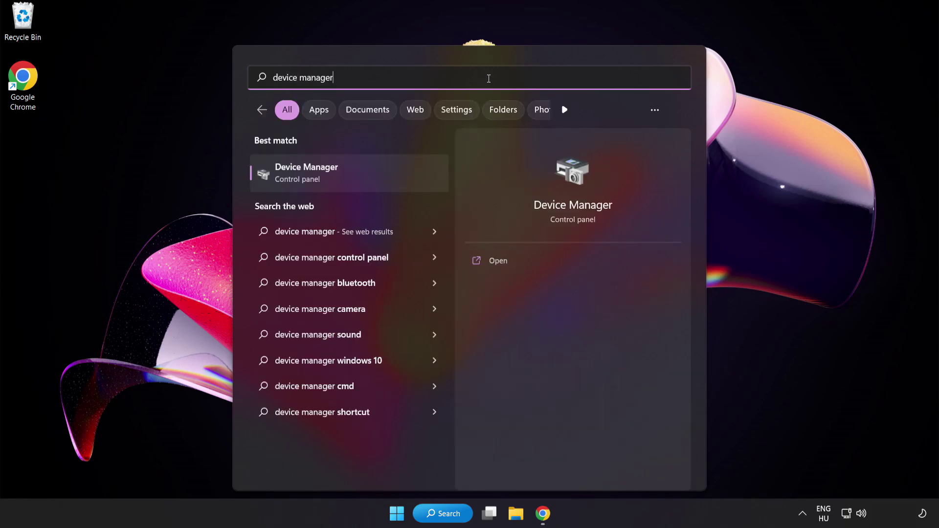
# Step: Launch Device Manager, expand Display adapters and bring up actions for VMware SVGA 3D
pyautogui.click(386, 181)
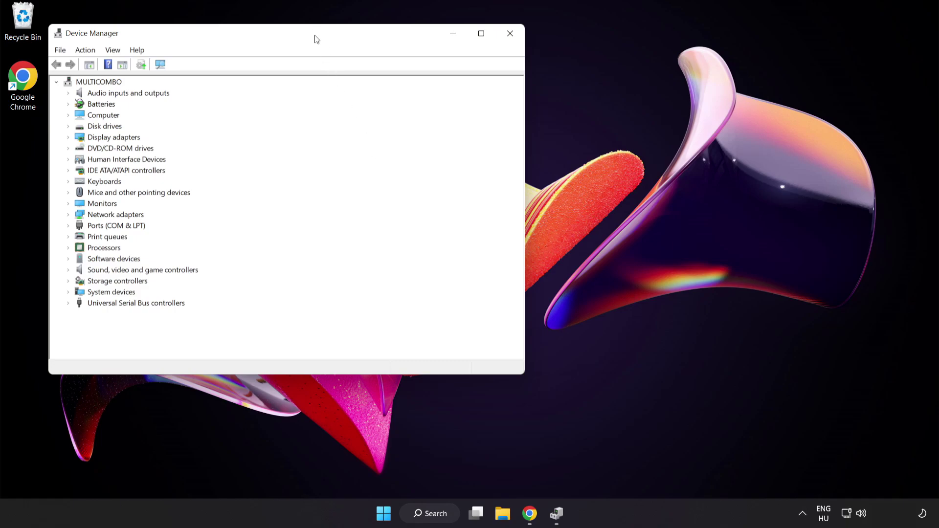
pyautogui.moveTo(316, 37); pyautogui.dragTo(475, 93)
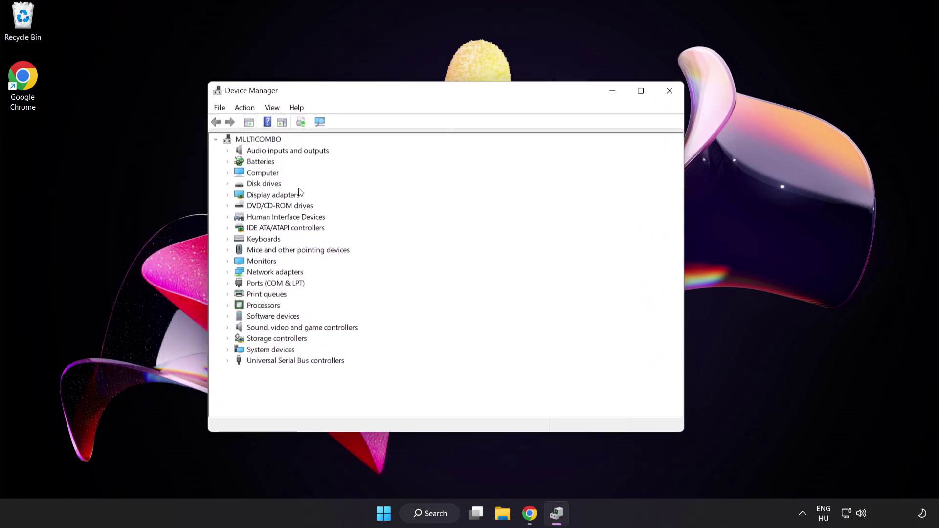
pyautogui.click(247, 196)
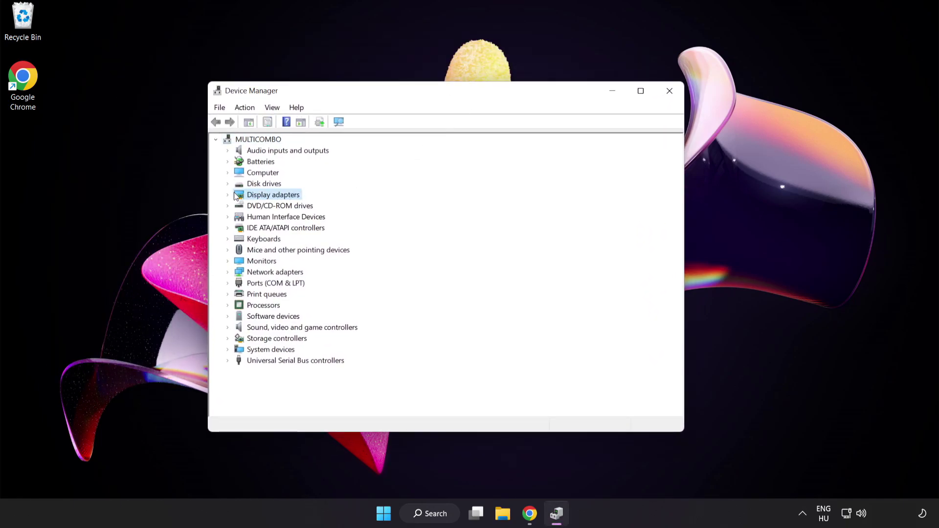
pyautogui.click(228, 195)
pyautogui.click(265, 206)
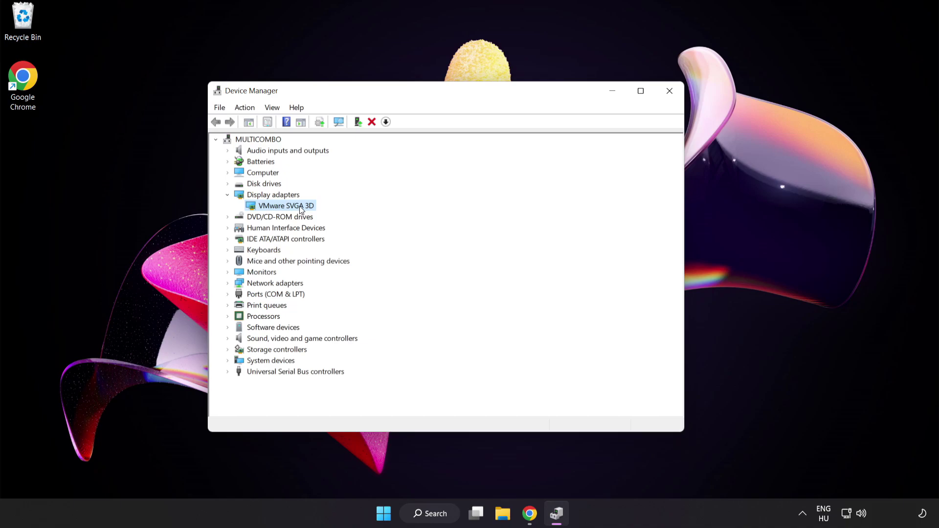
pyautogui.rightClick(300, 207)
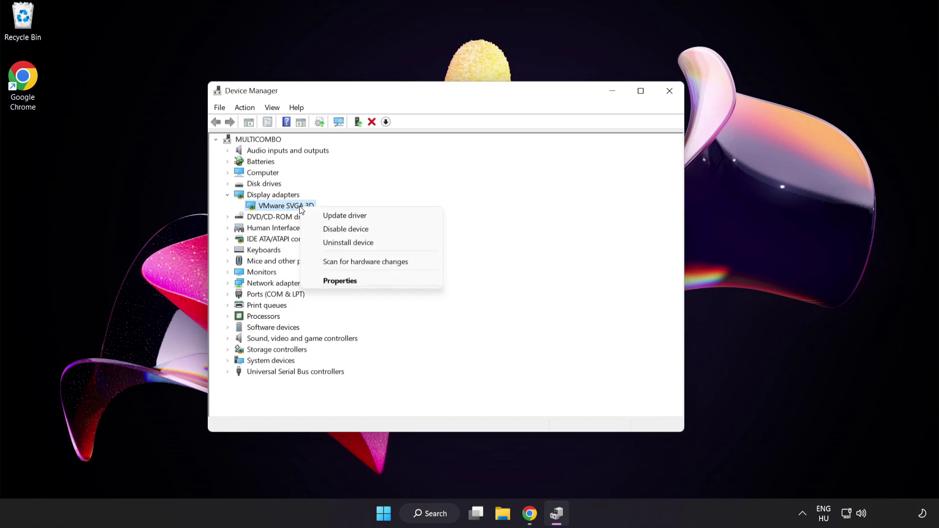
# Step: Search automatically for a VMware SVGA 3D driver, confirm best already installed, close Device Manager
pyautogui.click(369, 216)
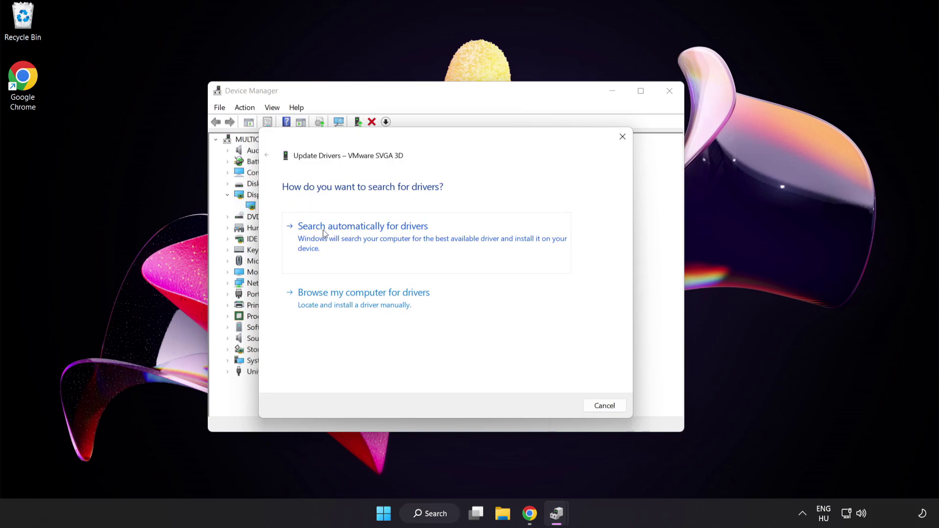
pyautogui.click(387, 235)
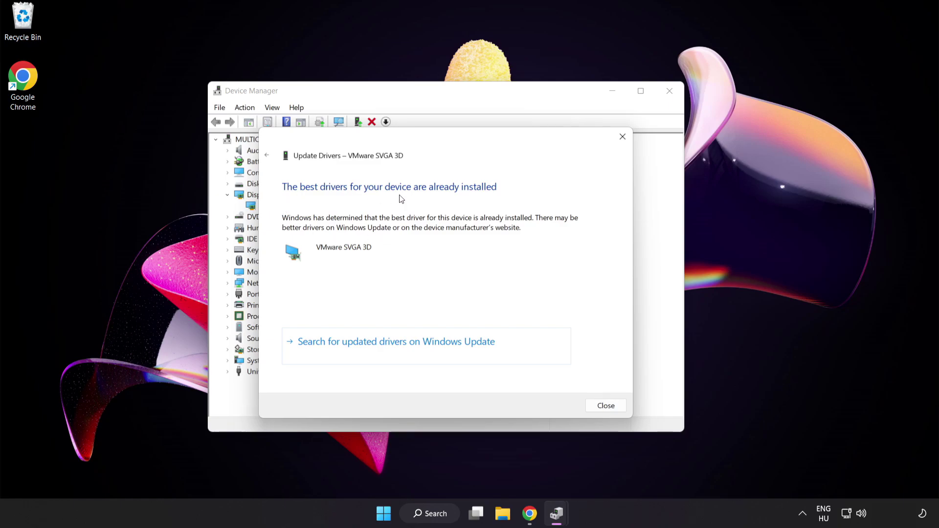
pyautogui.click(606, 406)
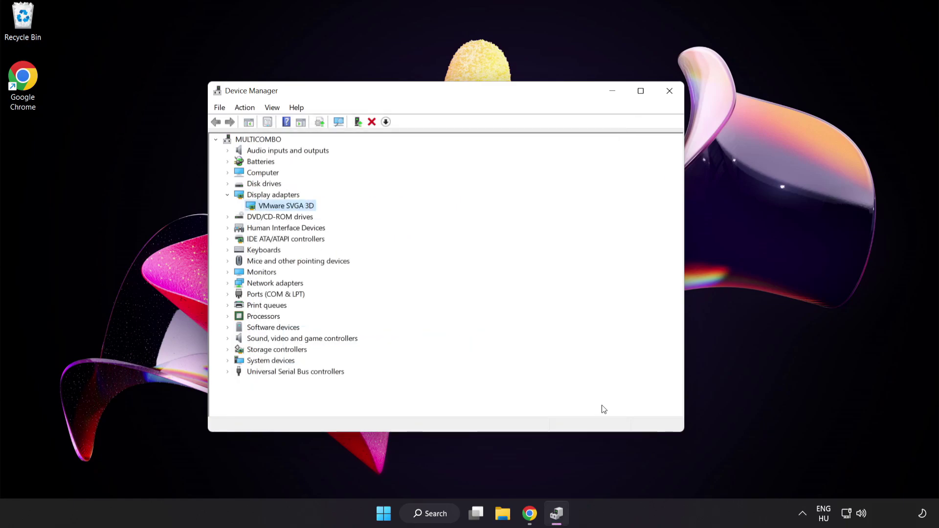
pyautogui.click(666, 96)
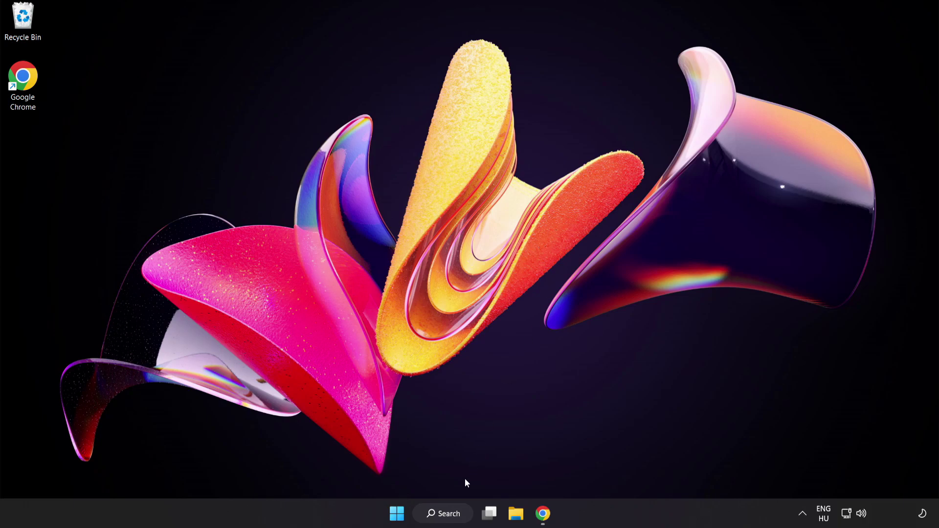
# Step: Search Windows for "game mode settings" and open them in Settings
pyautogui.click(454, 520)
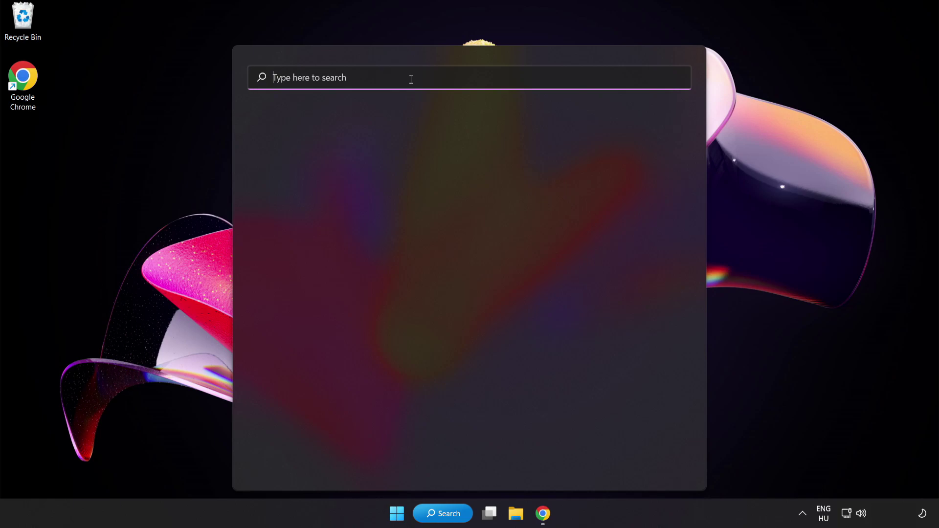
pyautogui.write('game mode set')
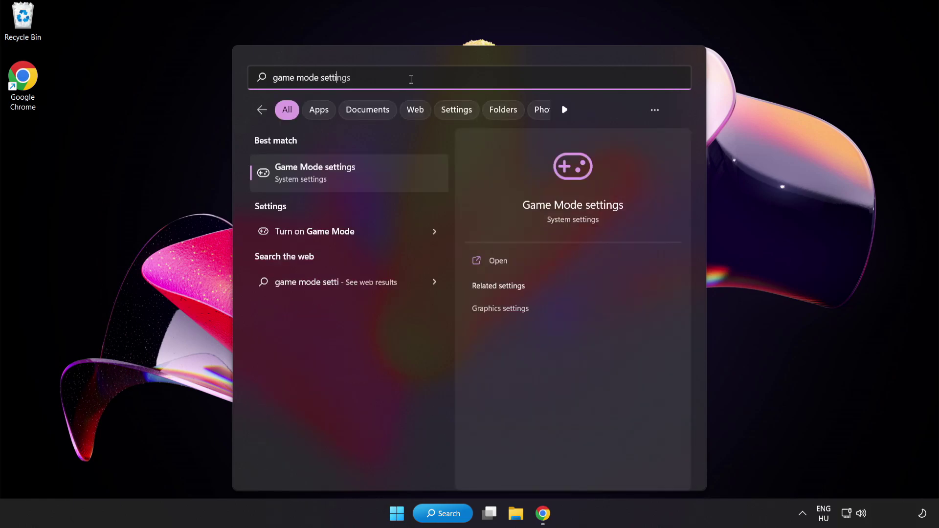
pyautogui.write('tings')
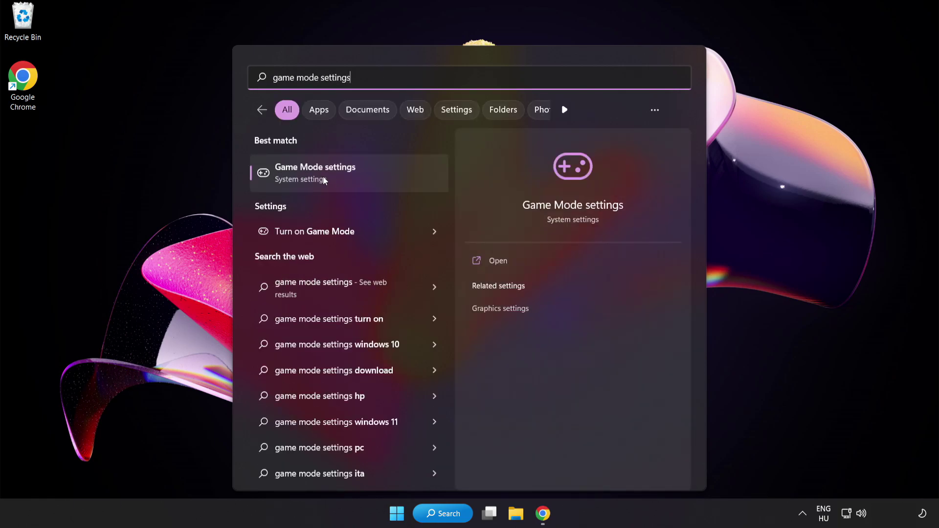
pyautogui.click(342, 176)
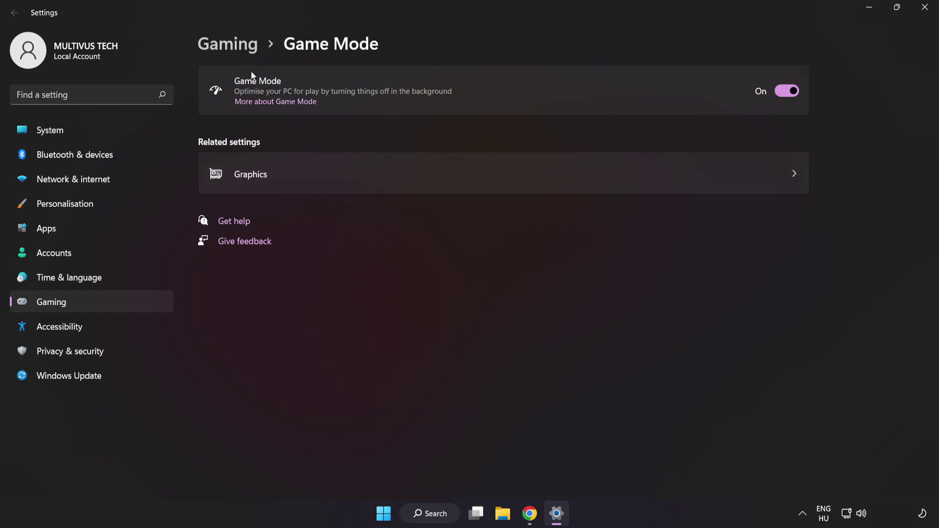
# Step: Confirm Game Mode is on and return to the Gaming settings page
pyautogui.click(232, 48)
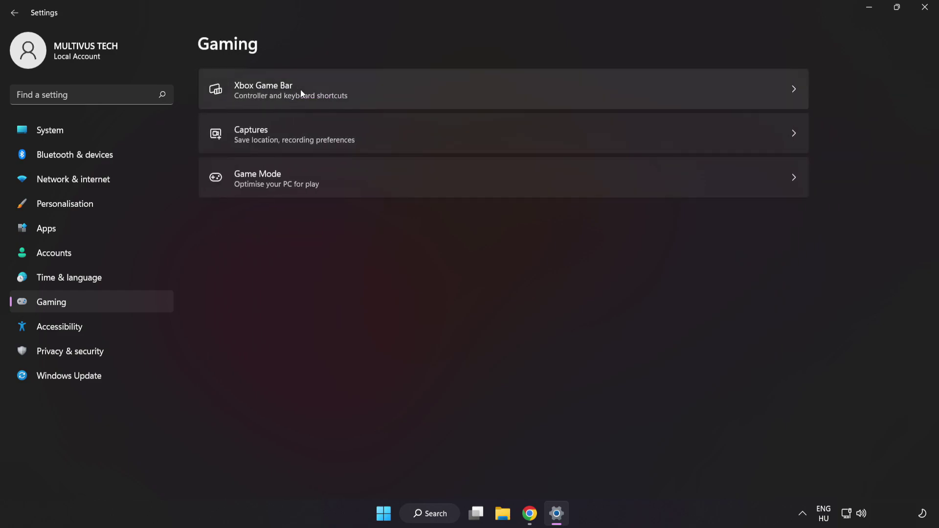
# Step: Turn off opening Xbox Game Bar with the controller button and close Settings
pyautogui.click(677, 87)
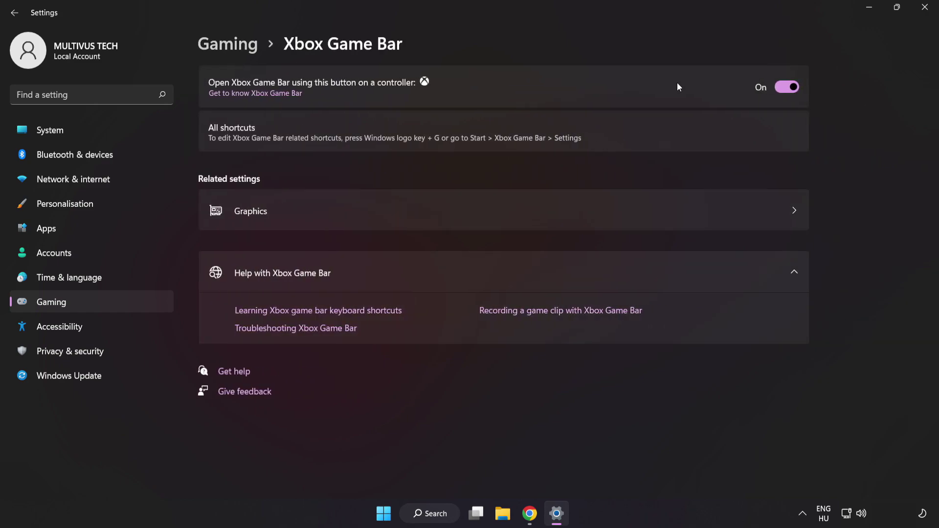
pyautogui.click(787, 88)
pyautogui.click(925, 12)
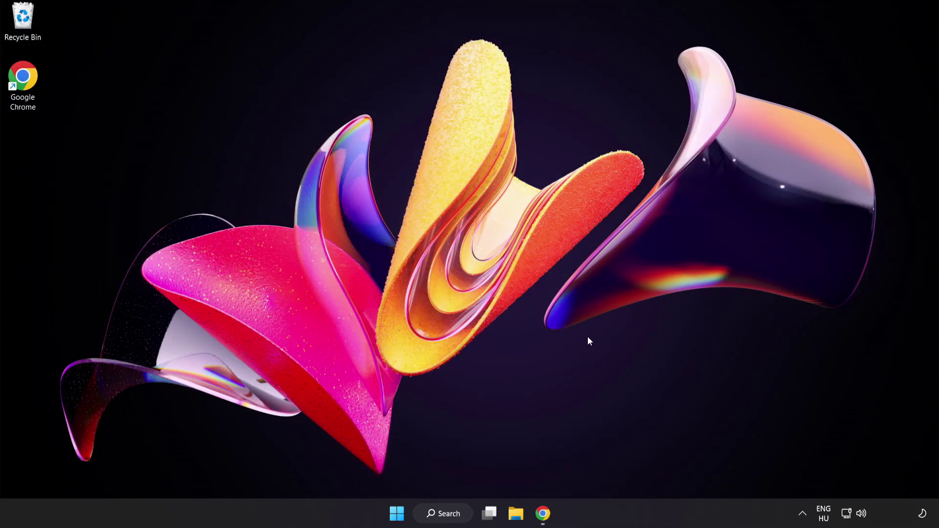
# Step: Launch Task Manager from the Start menu and end the Google Chrome (8) processes
pyautogui.rightClick(395, 515)
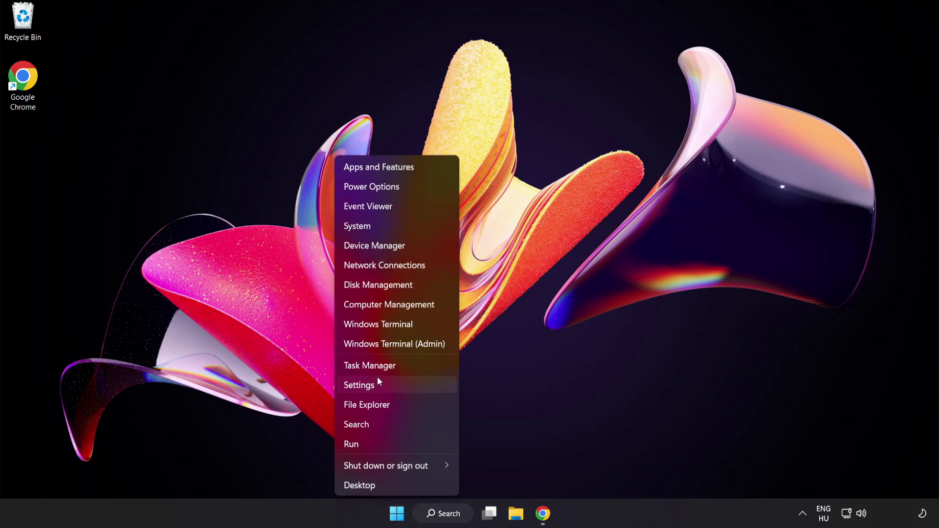
pyautogui.click(402, 365)
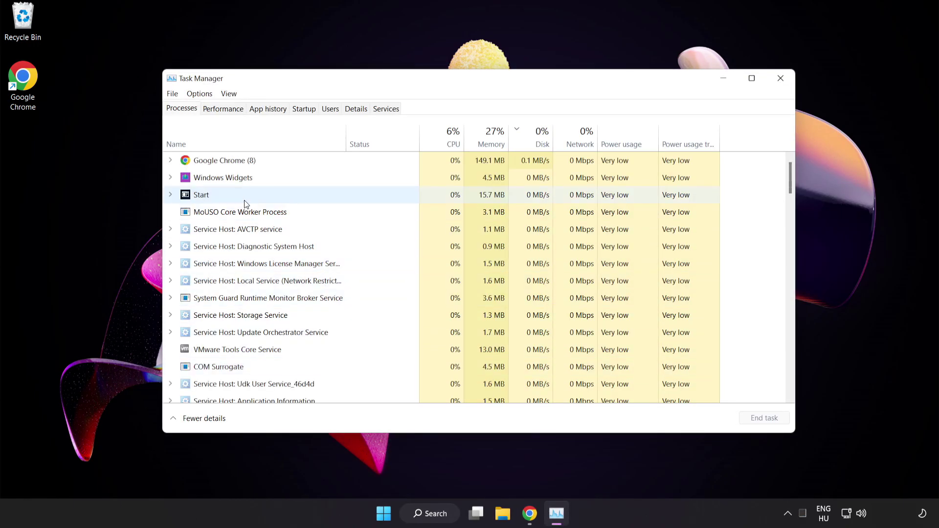
pyautogui.click(239, 161)
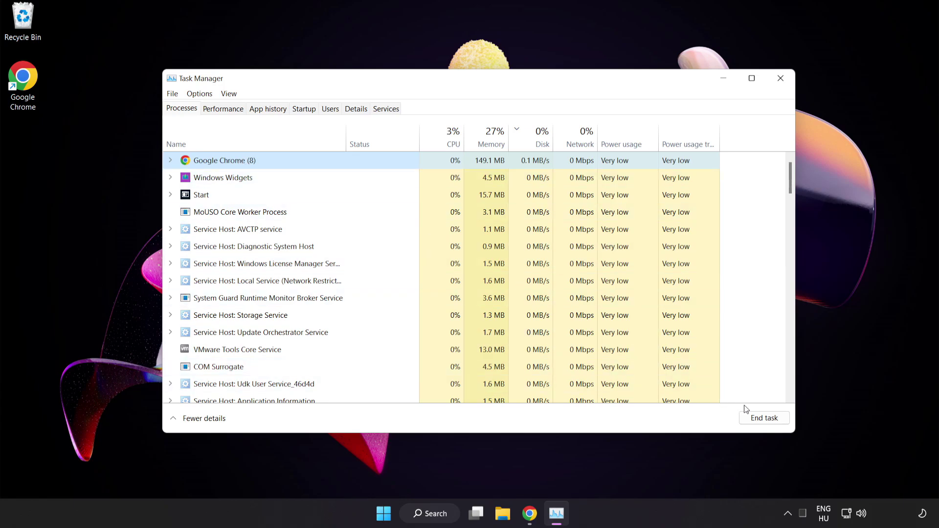
pyautogui.click(761, 418)
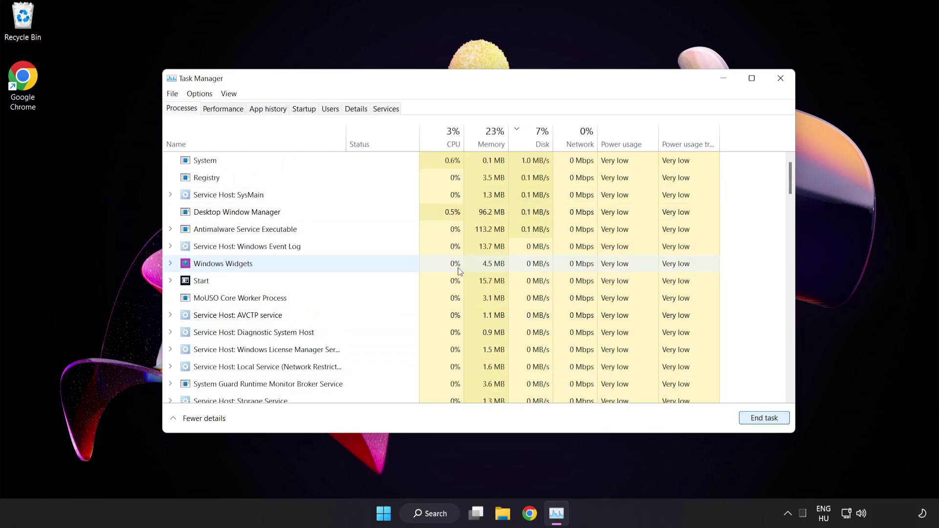
pyautogui.moveTo(791, 180)
pyautogui.mouseDown()
pyautogui.moveTo(790, 368)
pyautogui.moveTo(790, 172)
pyautogui.mouseUp()
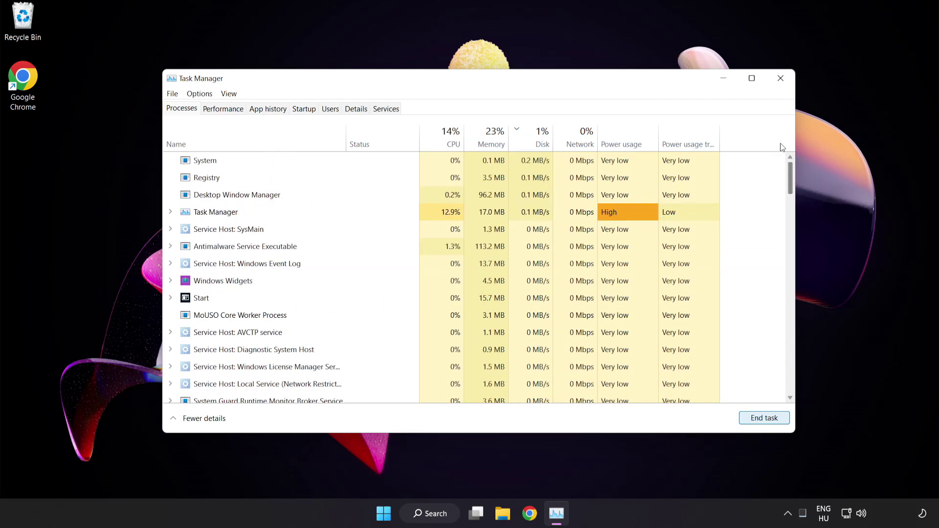
# Step: Disable Cortana, Phone Link and Terminal as startup apps and close Task Manager
pyautogui.click(305, 109)
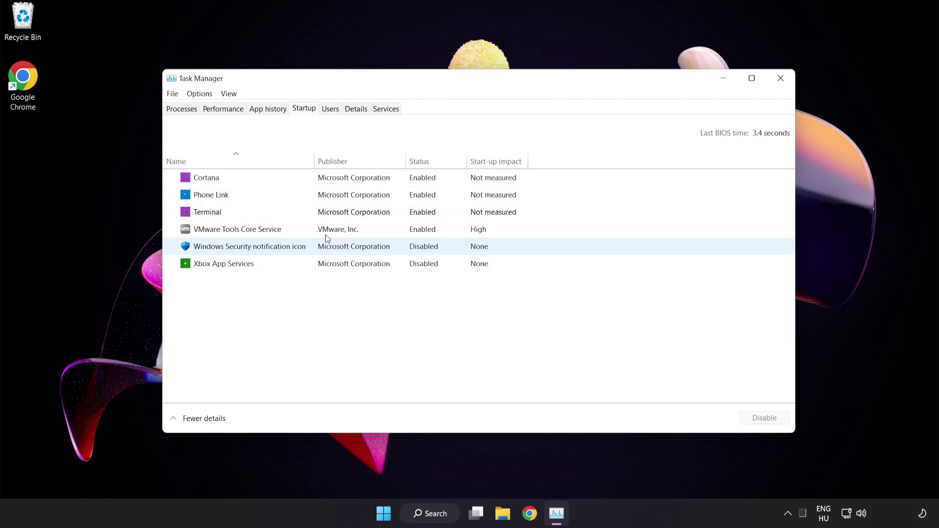
pyautogui.click(330, 185)
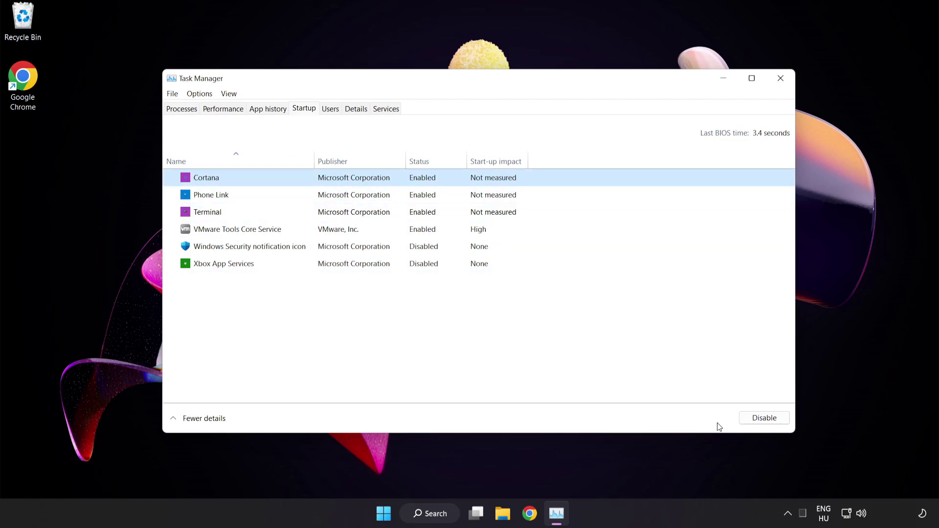
pyautogui.click(768, 420)
pyautogui.click(272, 194)
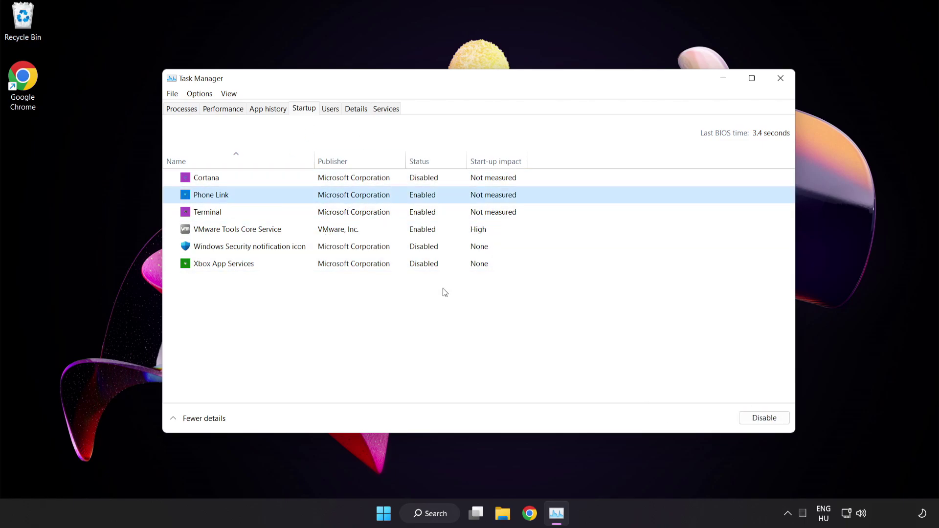
pyautogui.click(754, 422)
pyautogui.click(374, 216)
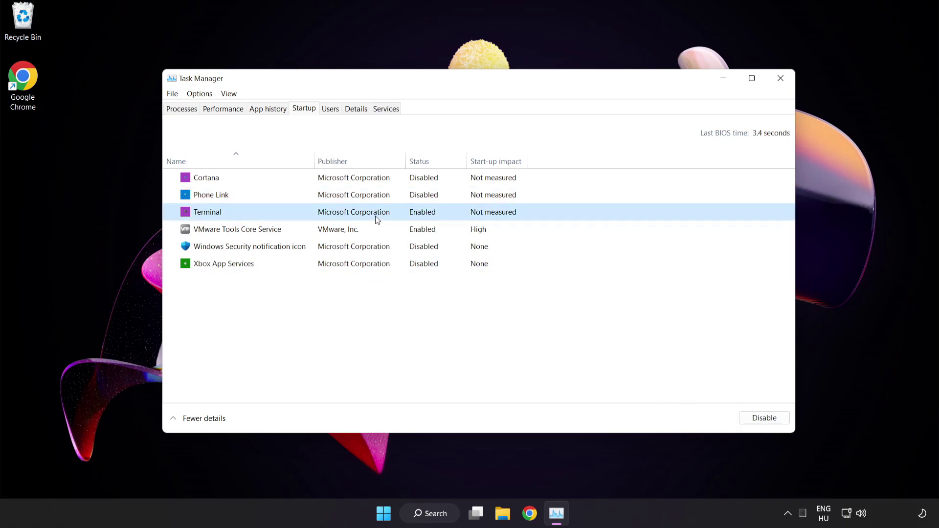
pyautogui.click(768, 419)
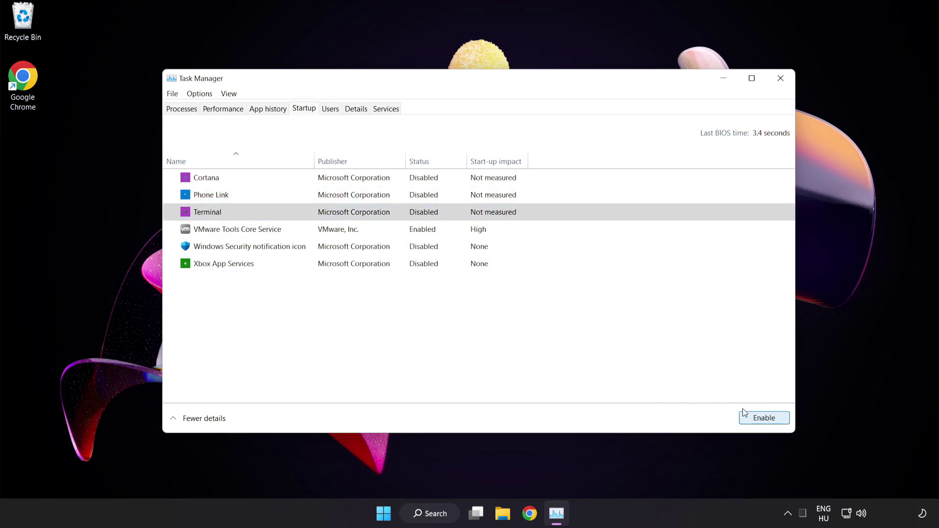
pyautogui.click(781, 80)
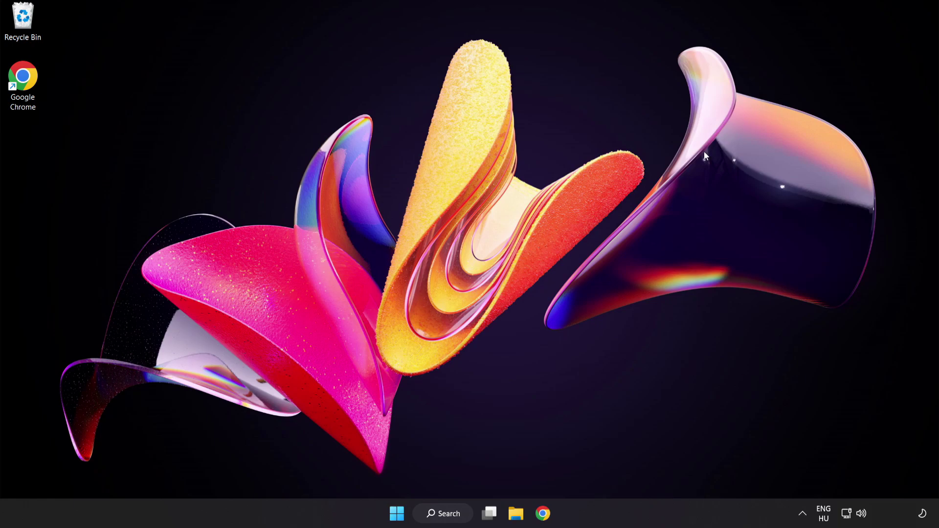
# Step: Run a Windows Update check from Settings, confirm the PC is up to date, and close Settings
pyautogui.click(449, 516)
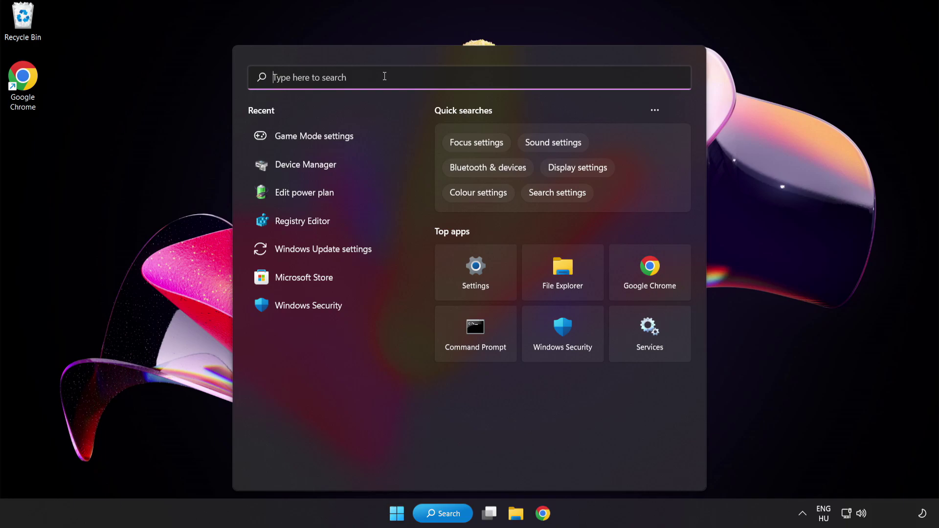
pyautogui.write('update')
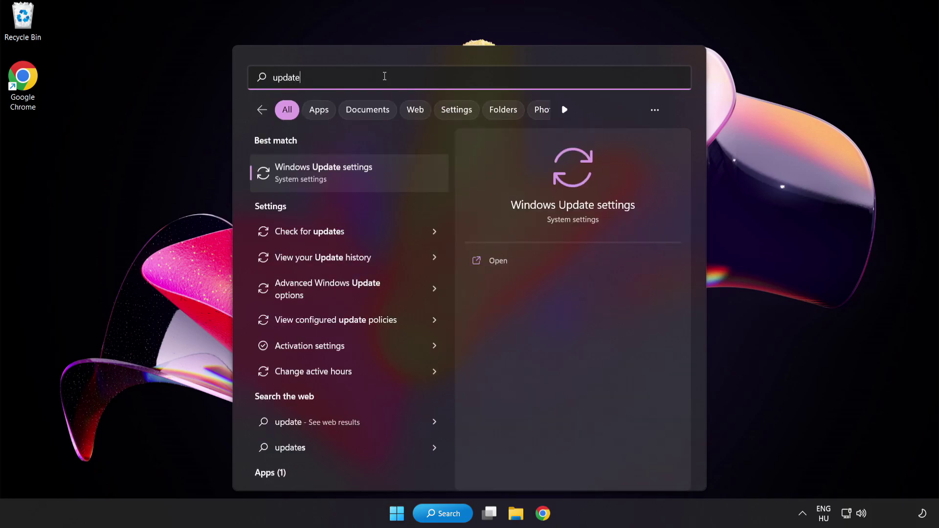
pyautogui.click(385, 173)
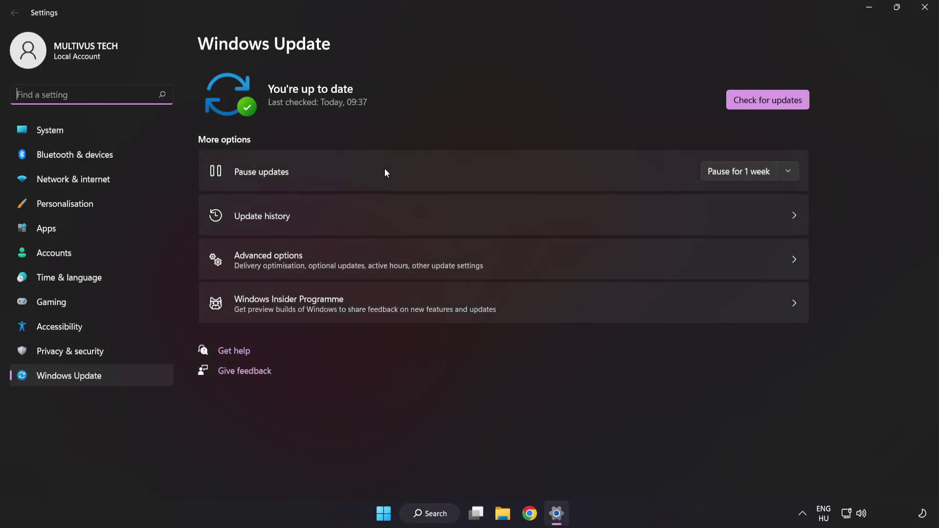
pyautogui.click(766, 104)
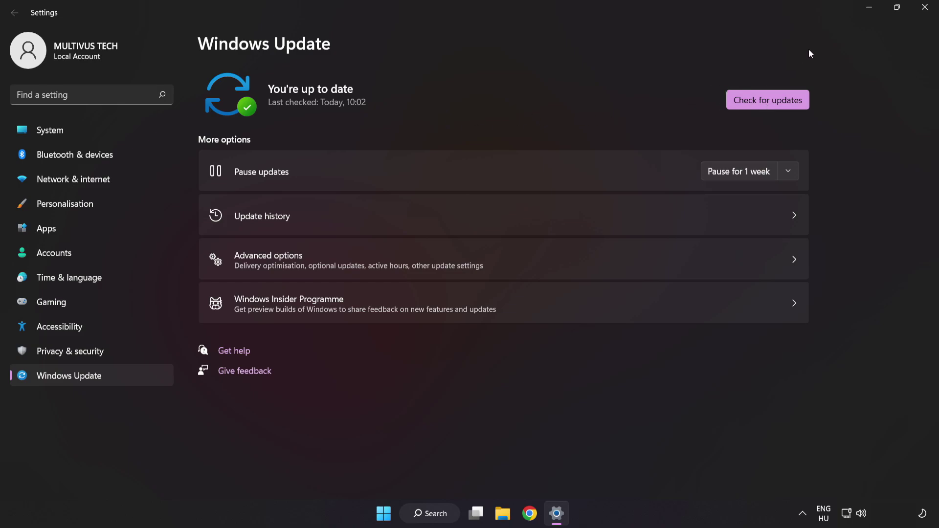
pyautogui.click(923, 9)
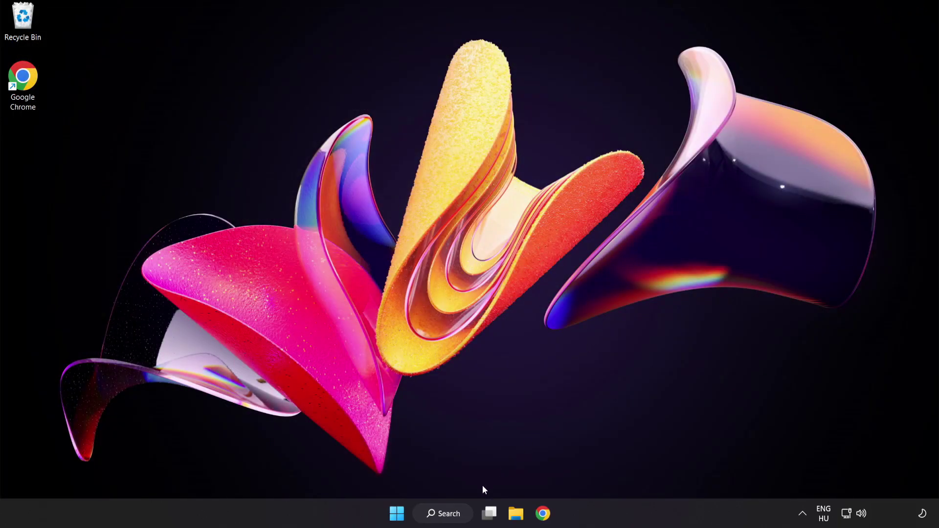
# Step: Launch Registry Editor by searching 'regedit' from the taskbar
pyautogui.click(453, 518)
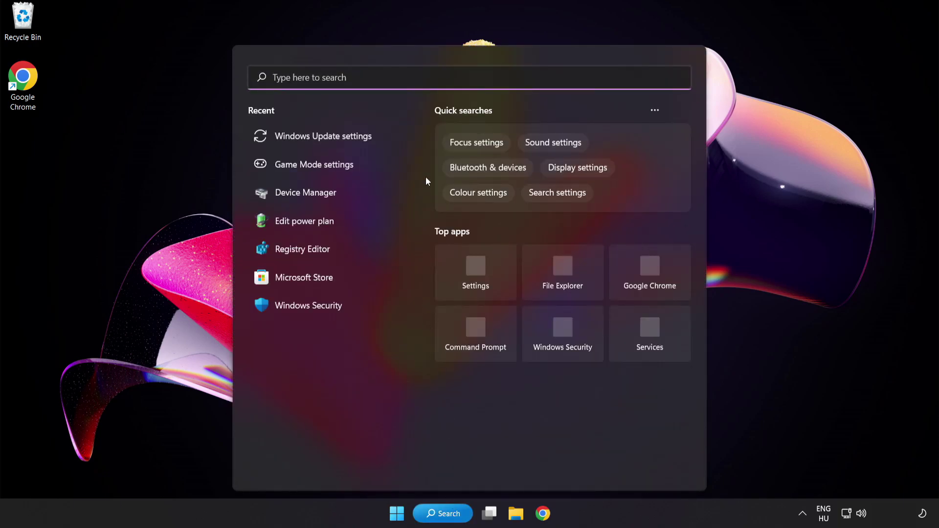
pyautogui.write('rege')
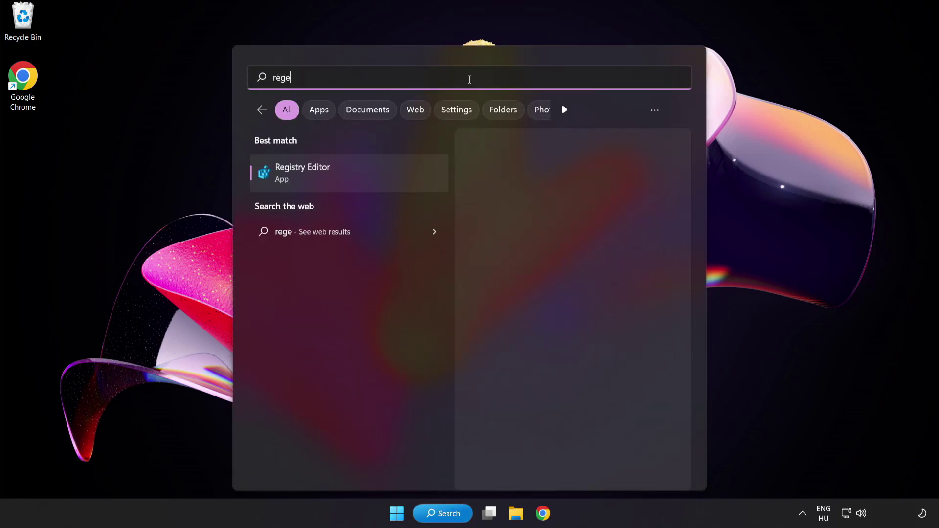
pyautogui.write('dit')
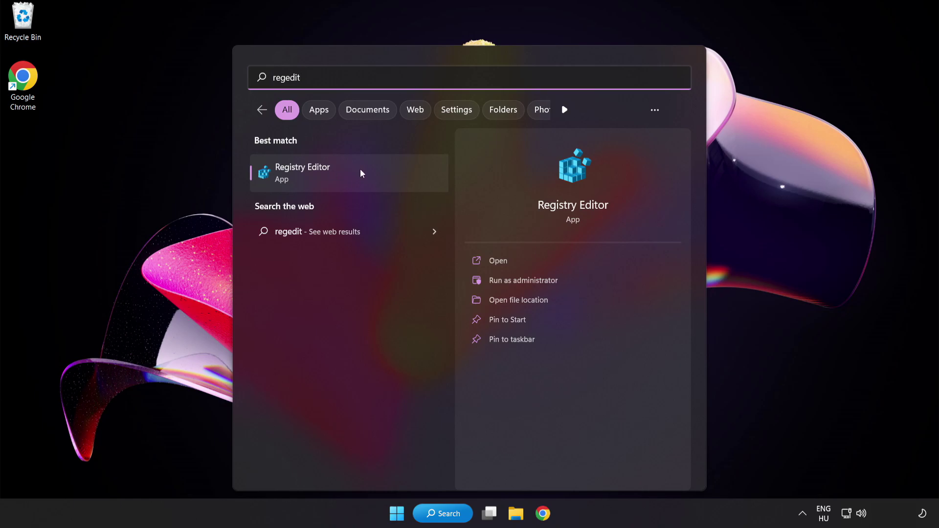
pyautogui.click(360, 171)
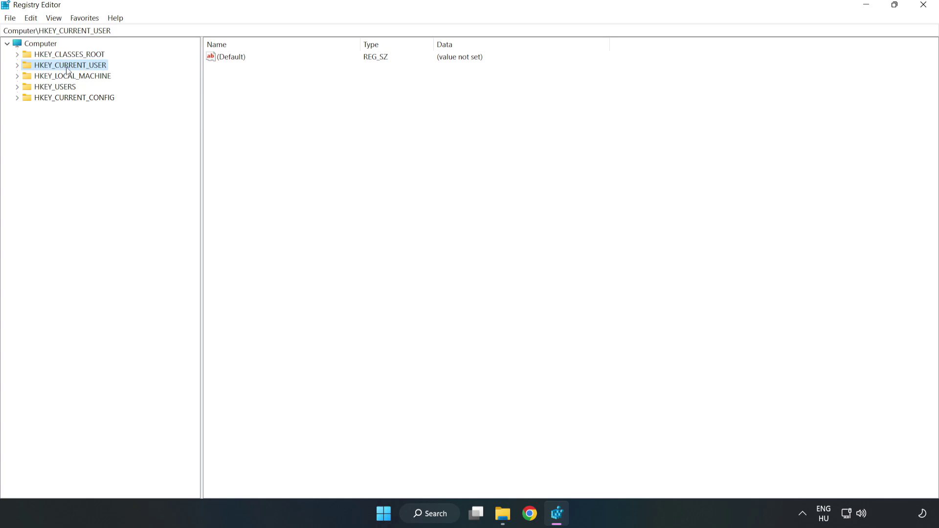
# Step: Navigate to HKEY_CURRENT_USER\System\GameConfigStore and select the GameDVR_Enabled value
pyautogui.click(19, 69)
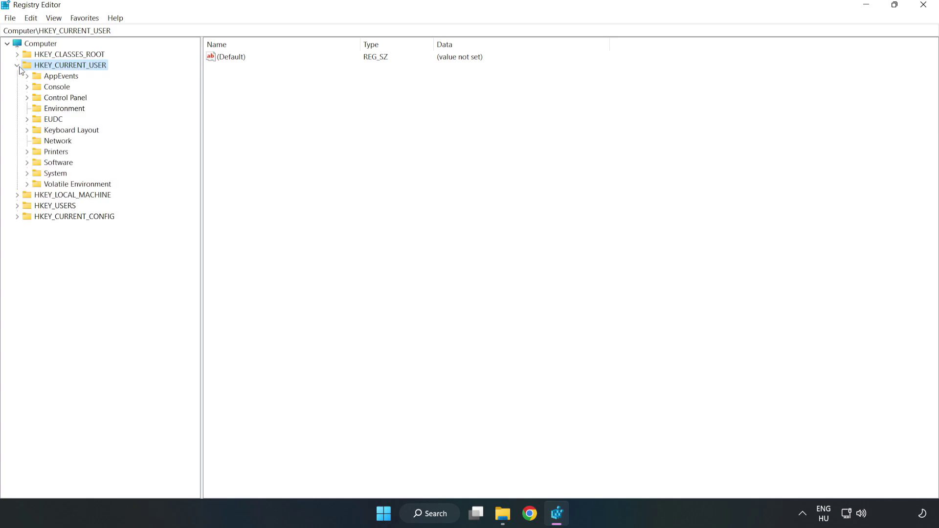
pyautogui.click(26, 174)
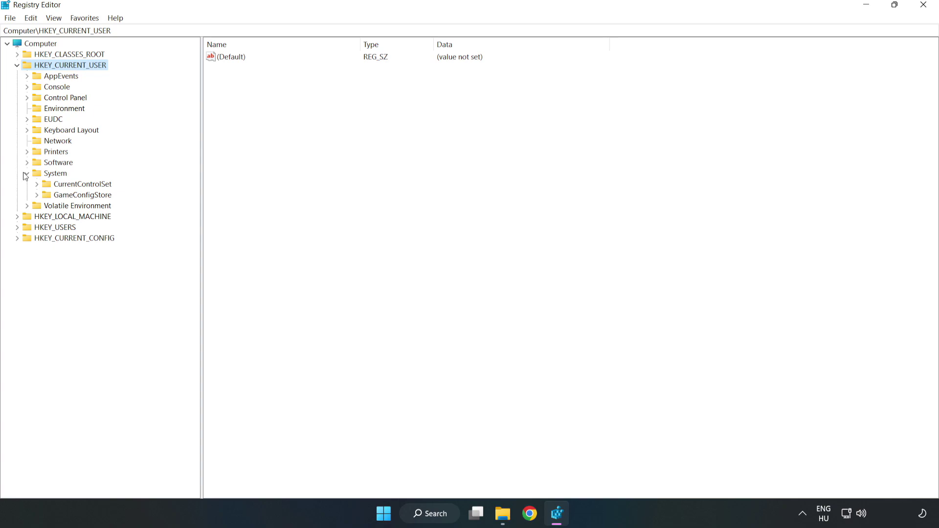
pyautogui.click(80, 196)
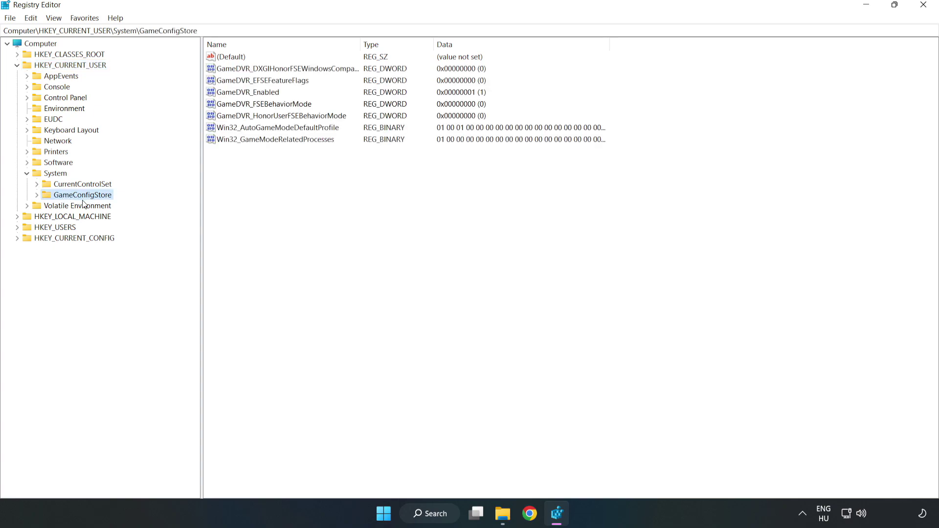
pyautogui.click(230, 95)
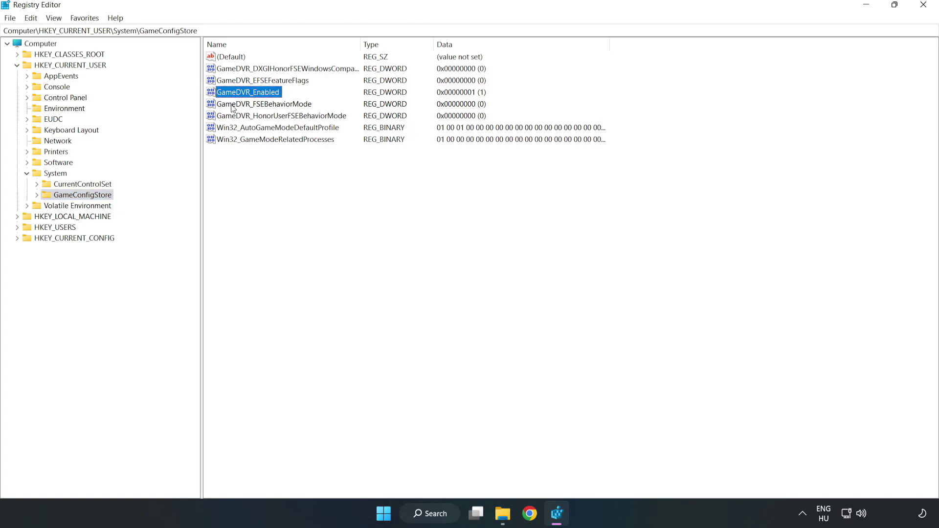
# Step: Modify GameDVR_Enabled so its value data is 0 instead of 1
pyautogui.rightClick(257, 97)
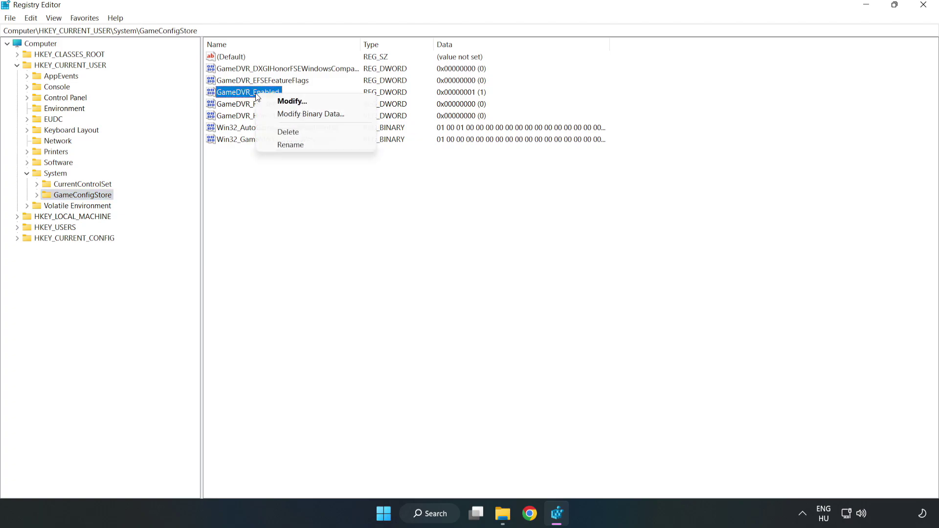
pyautogui.click(299, 102)
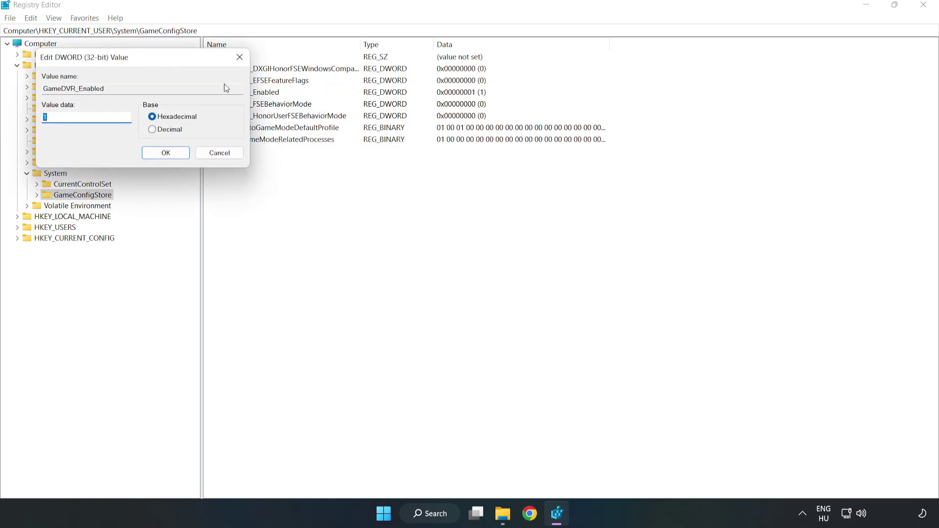
pyautogui.moveTo(186, 66); pyautogui.dragTo(522, 200)
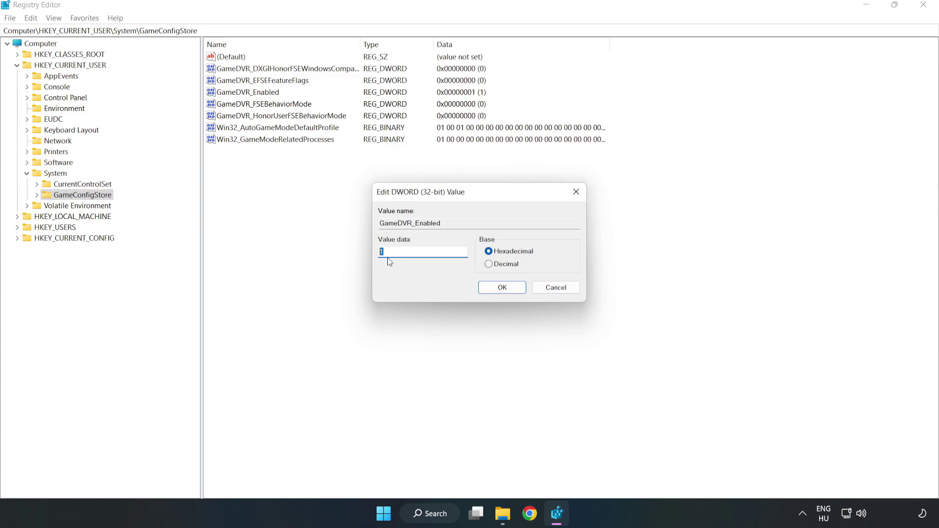
pyautogui.write('0')
pyautogui.click(502, 289)
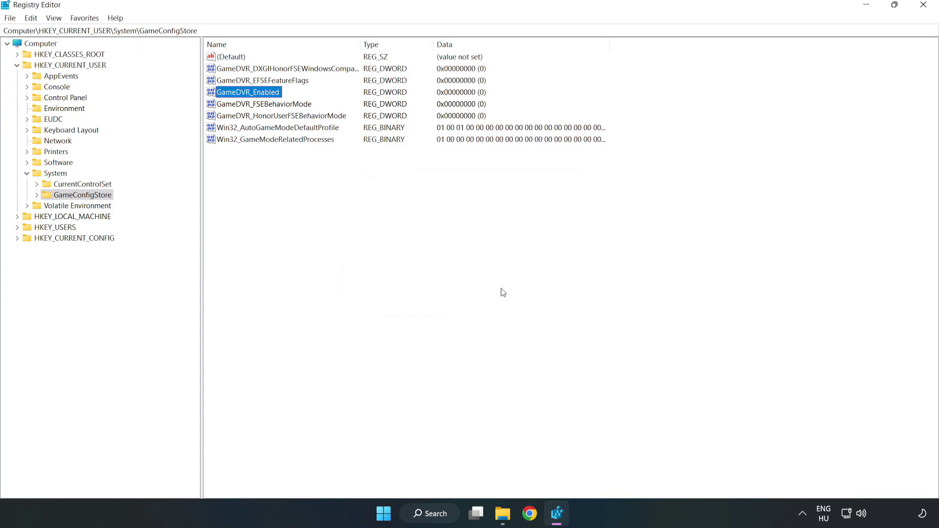
# Step: Navigate to HKLM\SOFTWARE\Microsoft\PolicyManager\default\ApplicationManagement\AllowGameDVR
pyautogui.click(18, 66)
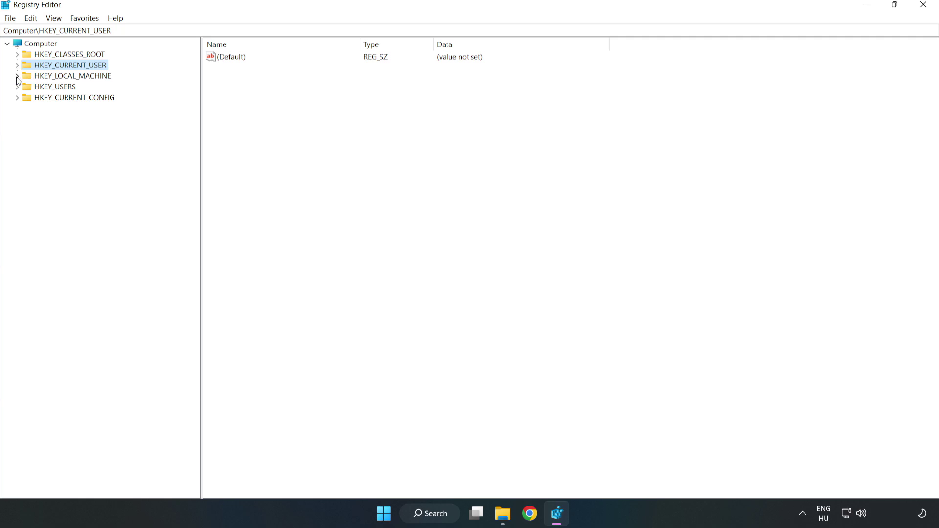
pyautogui.click(18, 77)
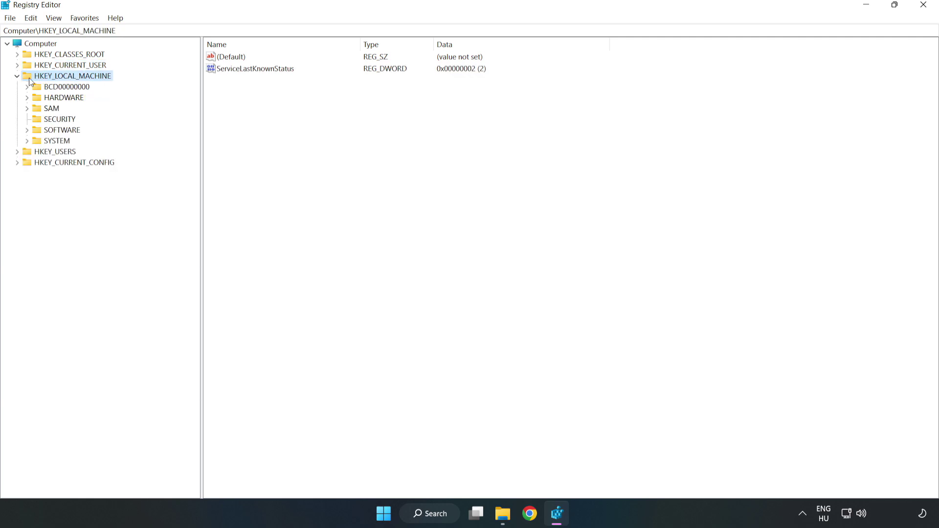
pyautogui.click(27, 130)
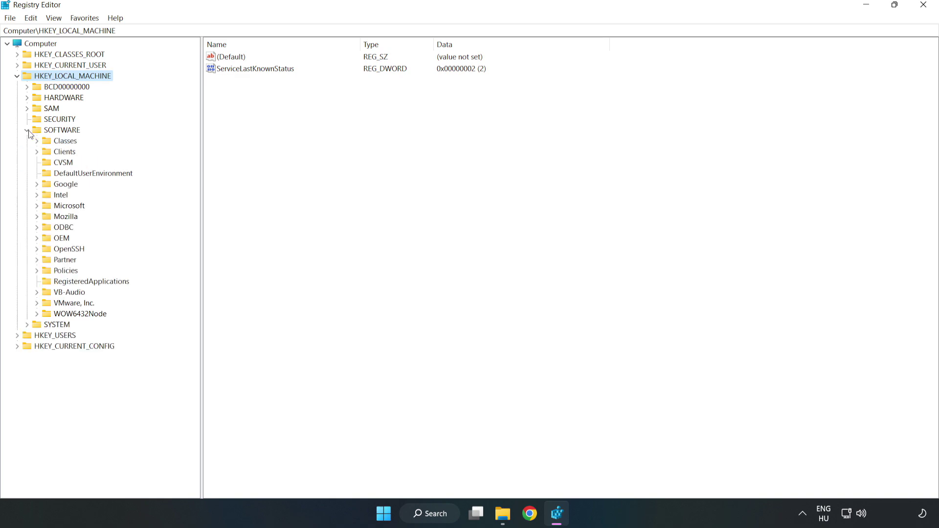
pyautogui.click(38, 206)
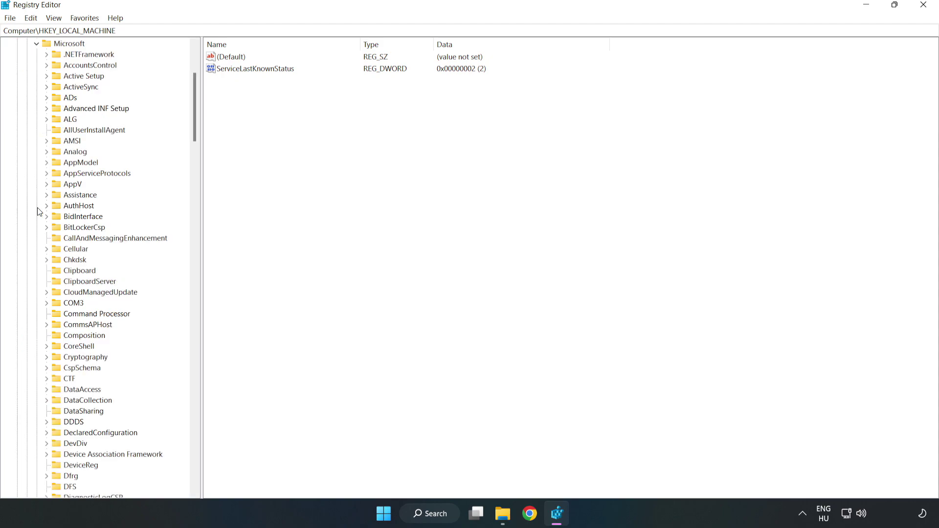
pyautogui.moveTo(194, 104)
pyautogui.moveTo(195, 126); pyautogui.dragTo(213, 348)
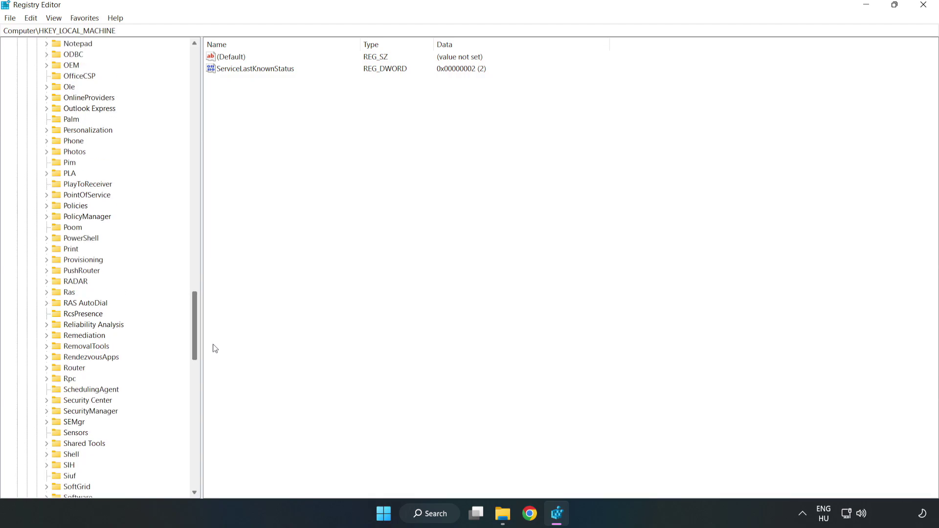
pyautogui.click(47, 217)
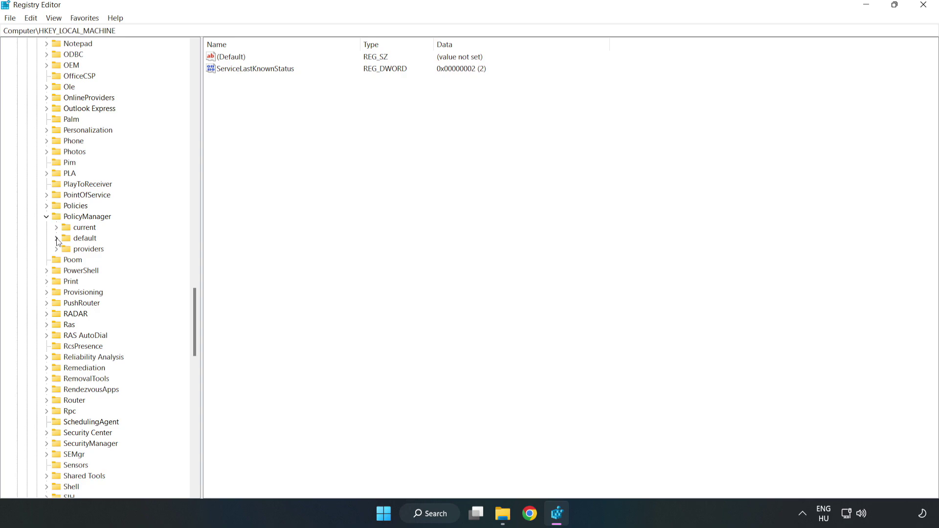
pyautogui.click(57, 238)
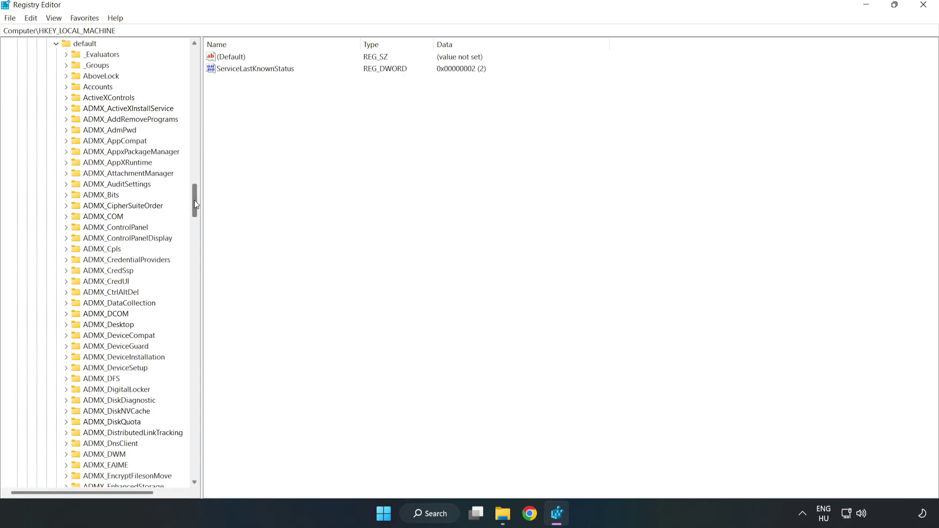
pyautogui.moveTo(194, 201); pyautogui.dragTo(190, 314)
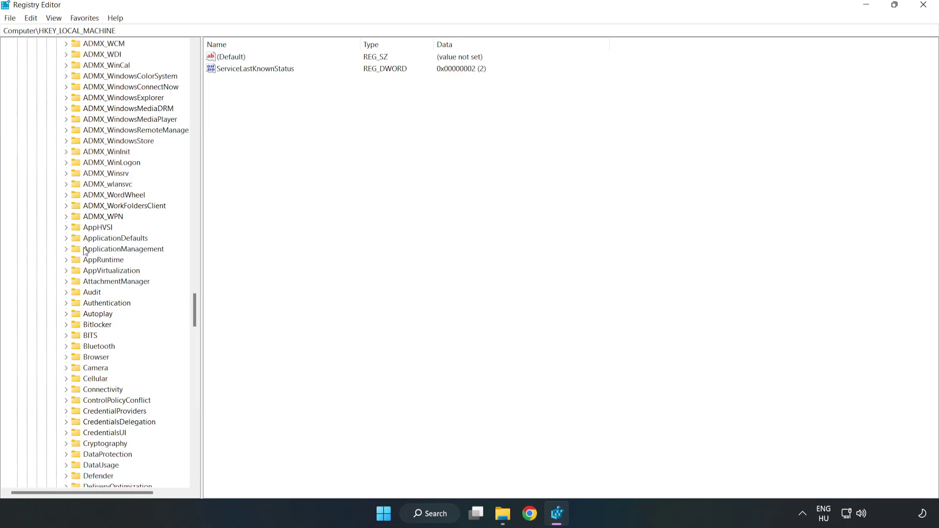
pyautogui.click(67, 249)
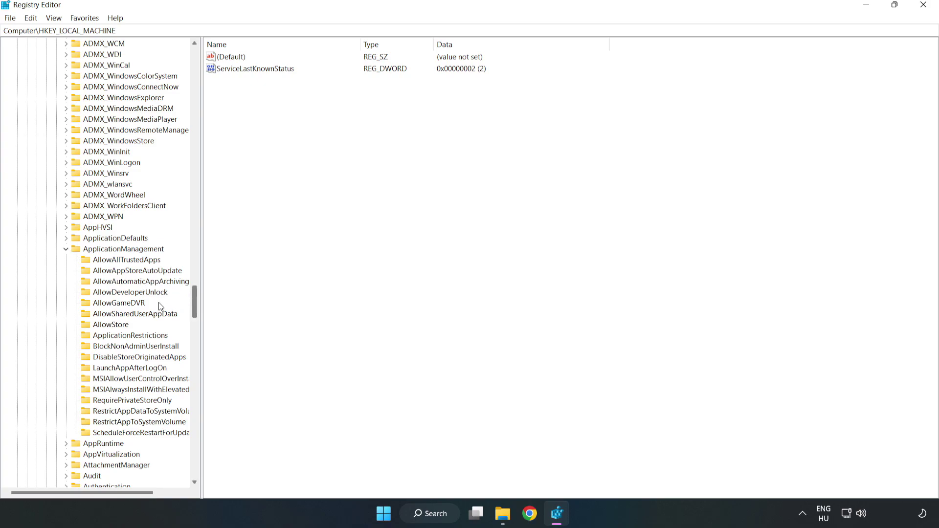
pyautogui.click(109, 304)
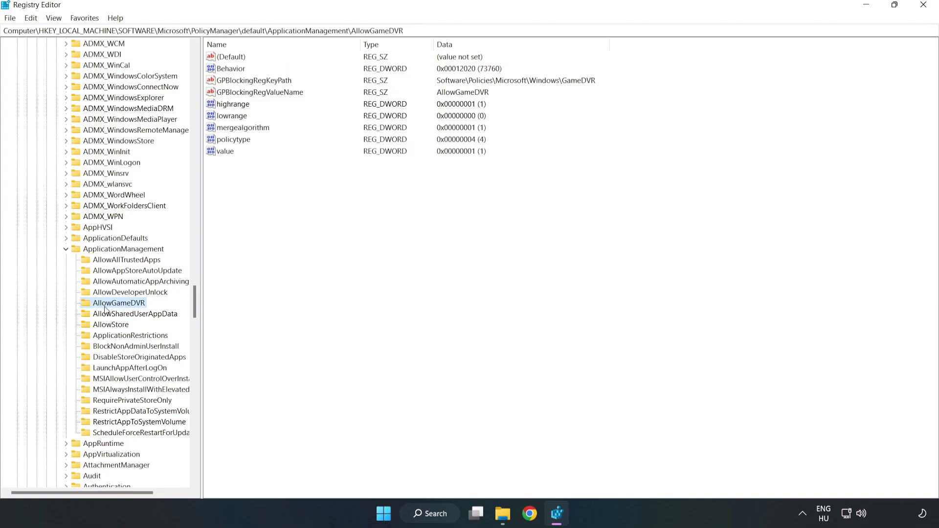
# Step: Modify the AllowGameDVR value entry so its value data is 0 instead of 1
pyautogui.click(220, 154)
pyautogui.rightClick(238, 155)
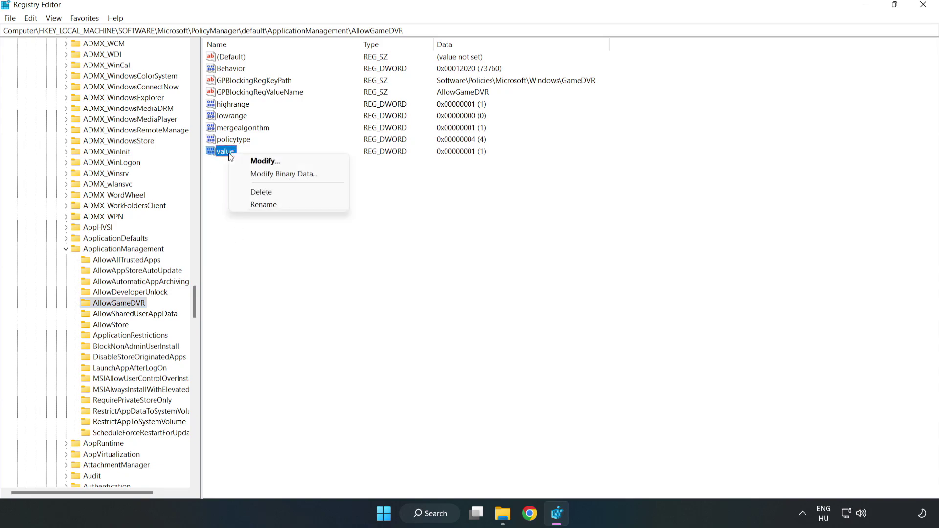
pyautogui.click(269, 161)
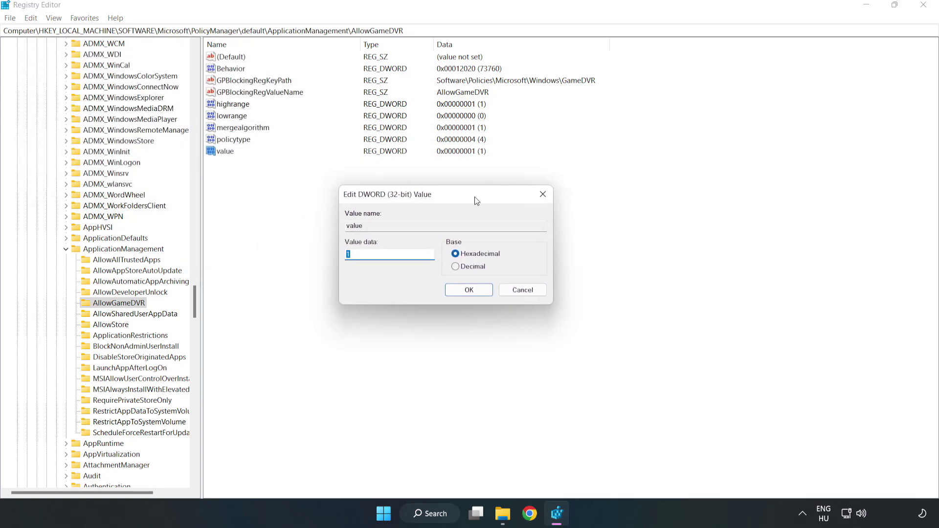
pyautogui.moveTo(475, 200); pyautogui.dragTo(477, 194)
pyautogui.click(376, 251)
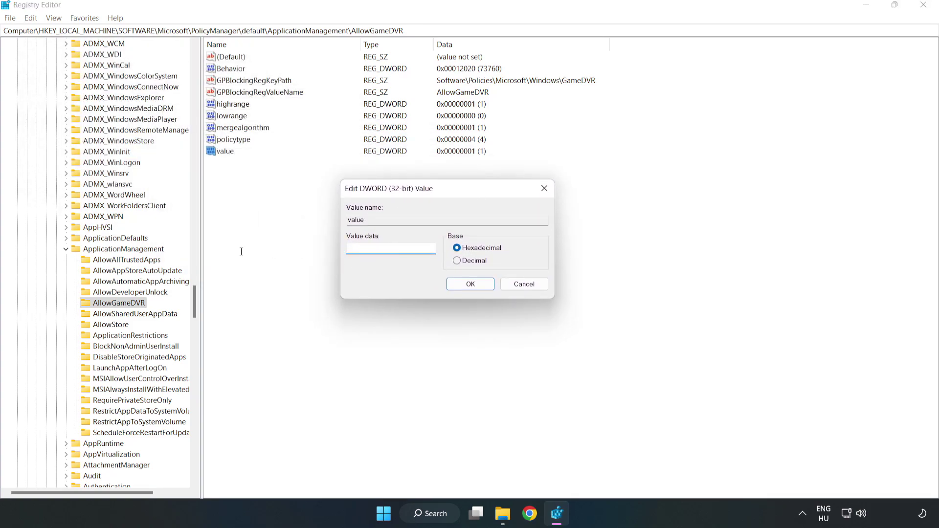
pyautogui.write('0')
pyautogui.click(474, 285)
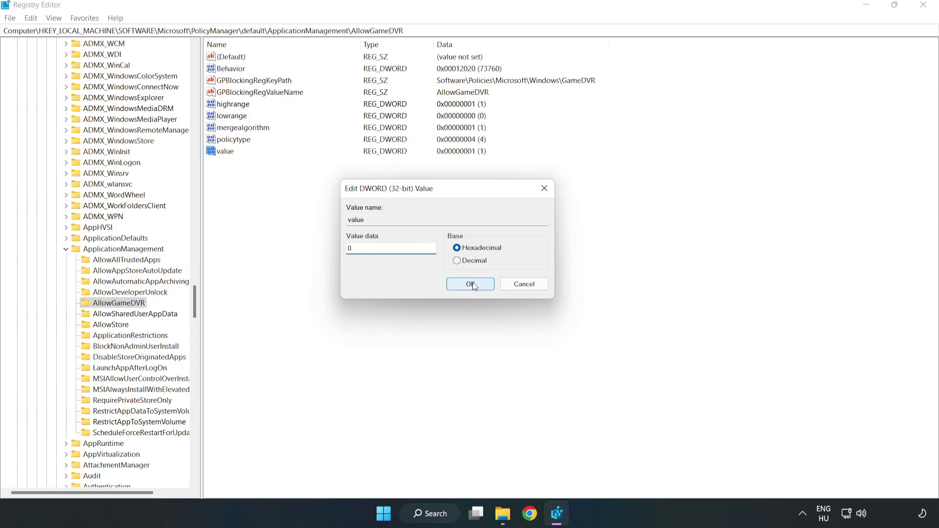
pyautogui.click(470, 283)
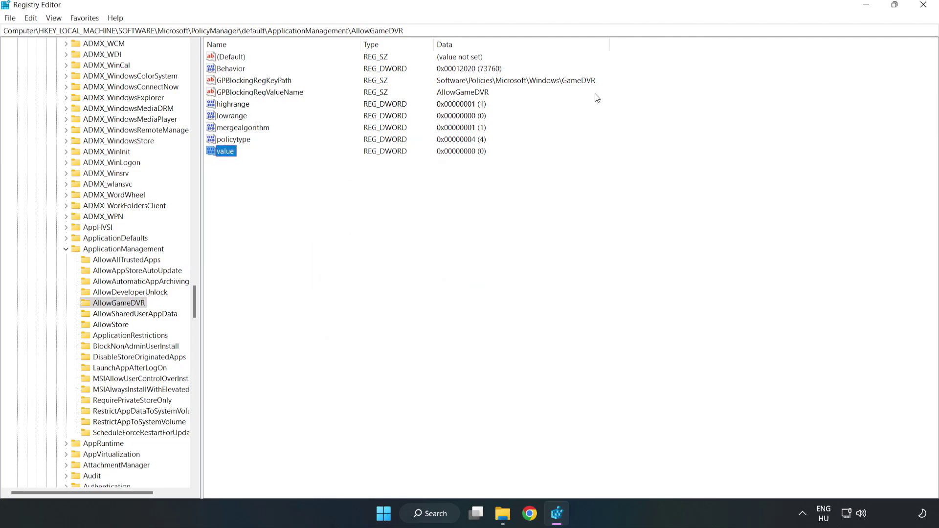
# Step: Close Registry Editor and download dxwebsetup.exe from the DirectX End-User Runtime page in Chrome
pyautogui.click(922, 6)
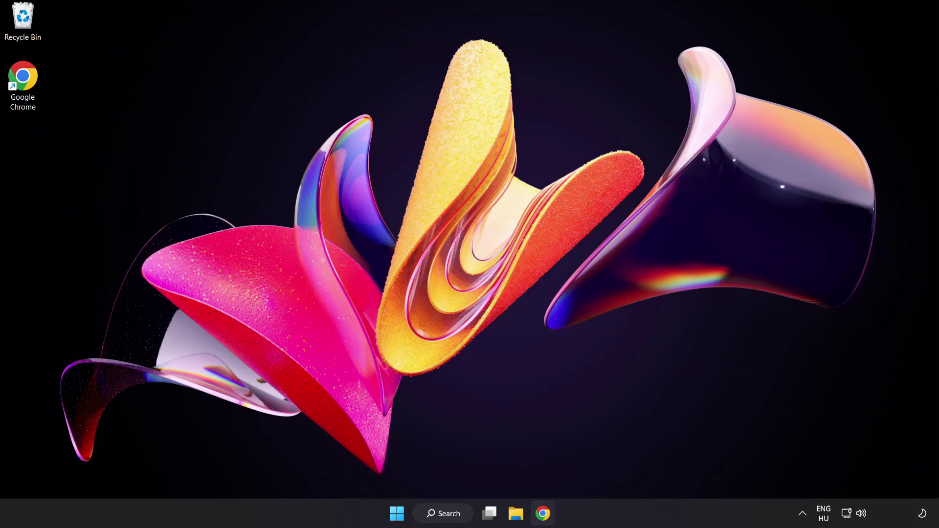
pyautogui.click(543, 515)
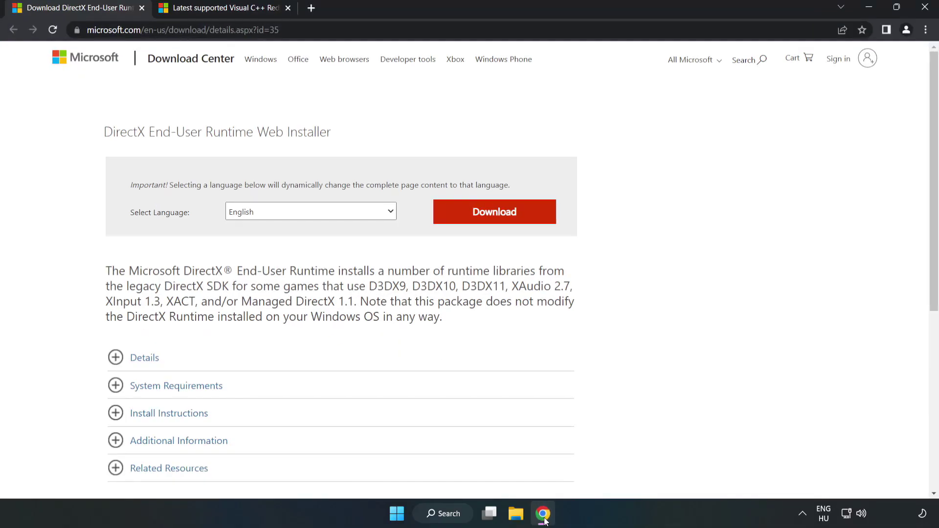
pyautogui.click(279, 30)
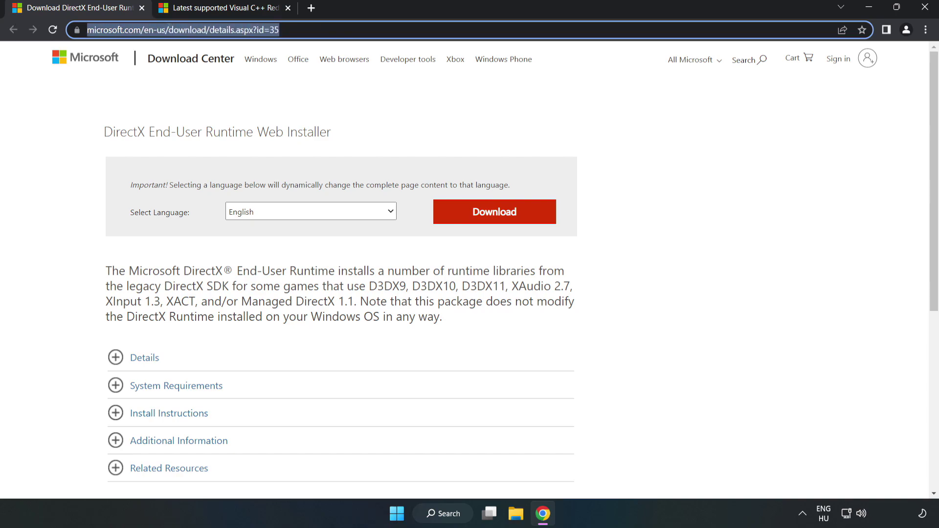
pyautogui.click(382, 112)
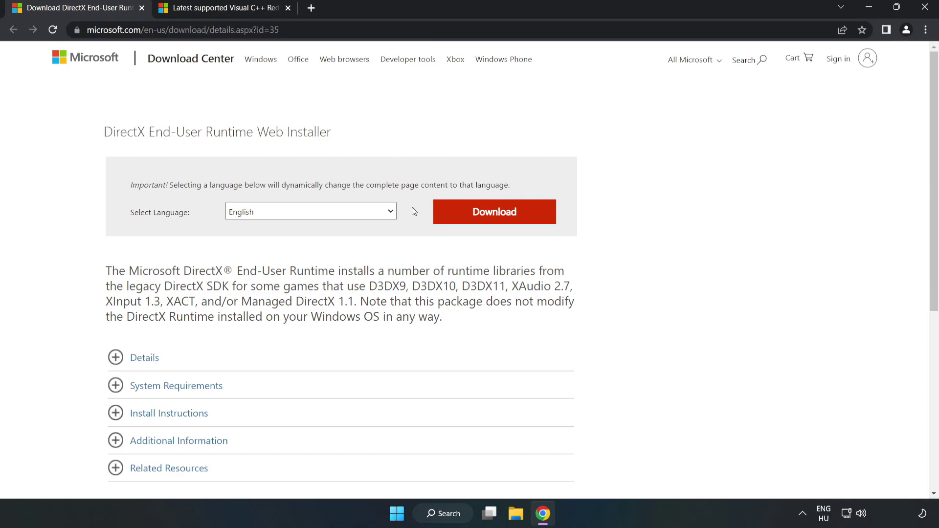
pyautogui.click(502, 223)
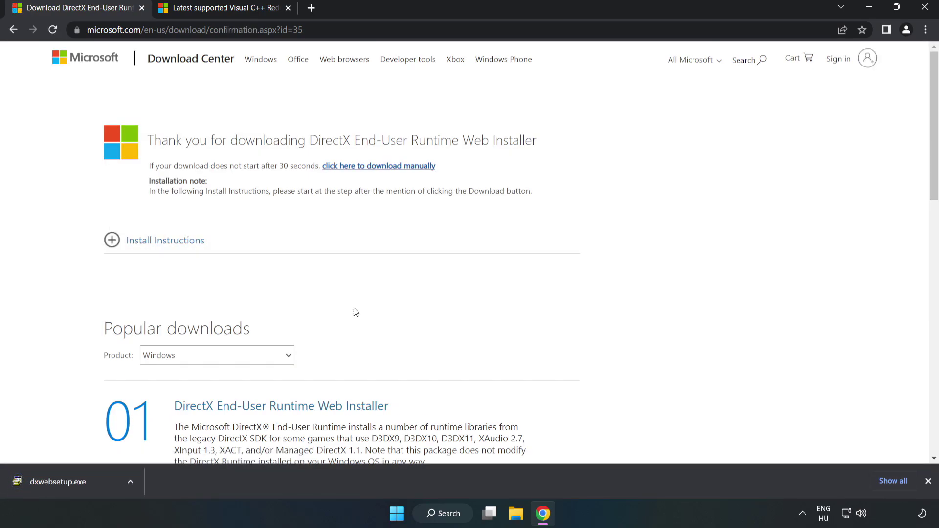
# Step: Run dxwebsetup.exe, accept the license, decline the Bing Bar, and finish DirectX setup
pyautogui.click(95, 484)
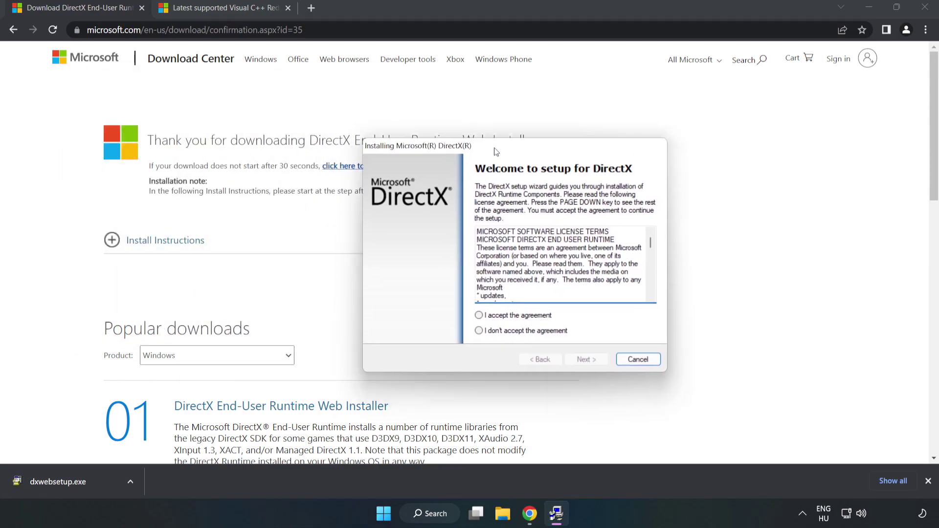
pyautogui.moveTo(604, 229); pyautogui.dragTo(604, 275)
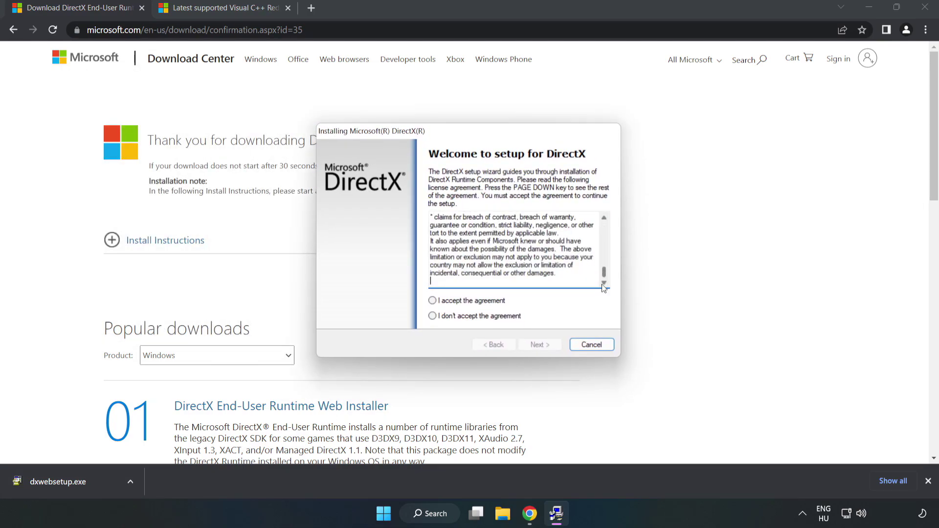
pyautogui.click(433, 300)
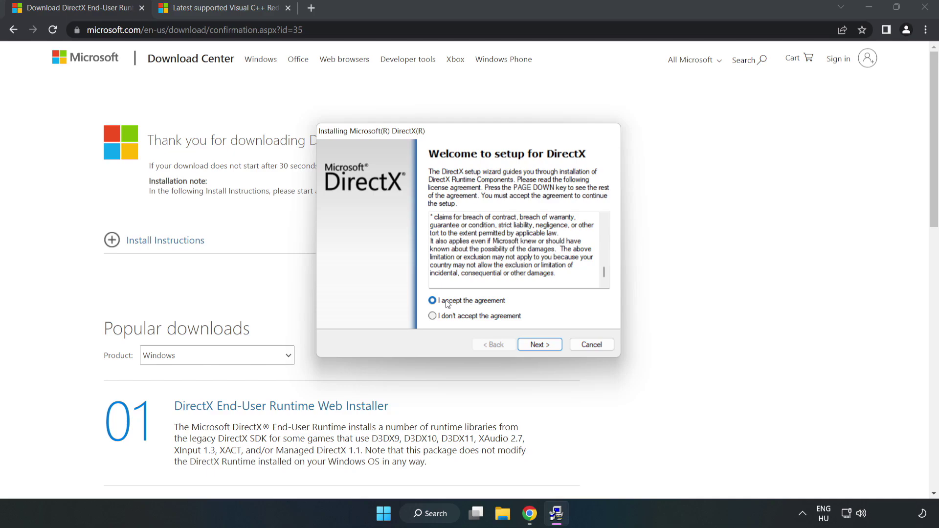
pyautogui.click(543, 344)
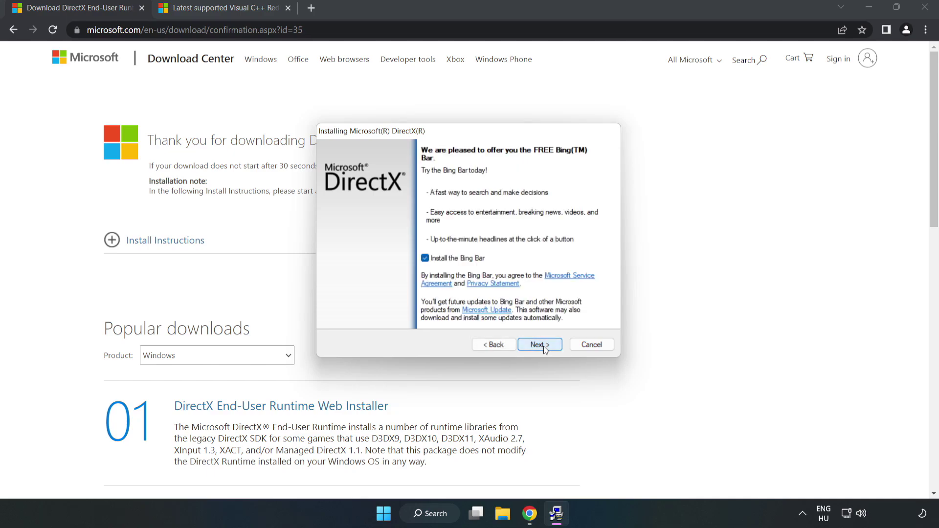
pyautogui.click(425, 259)
pyautogui.click(541, 342)
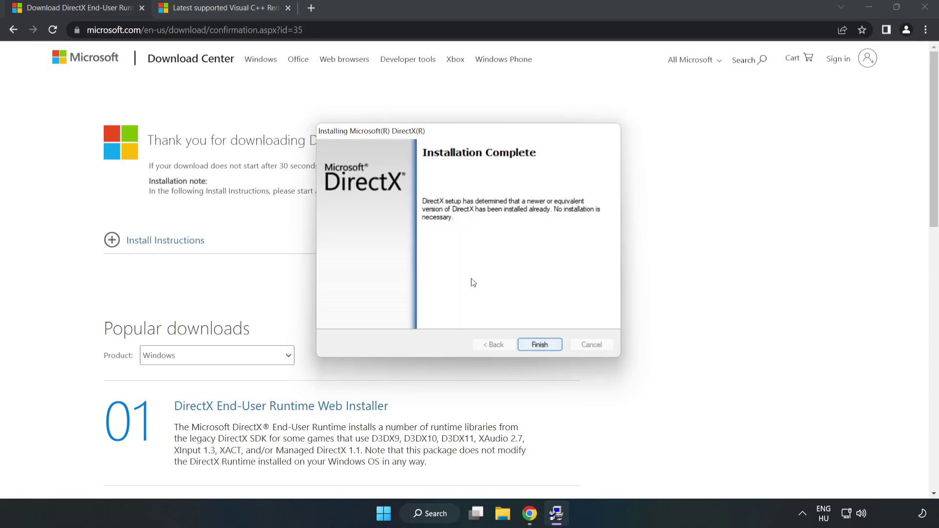
pyautogui.click(541, 345)
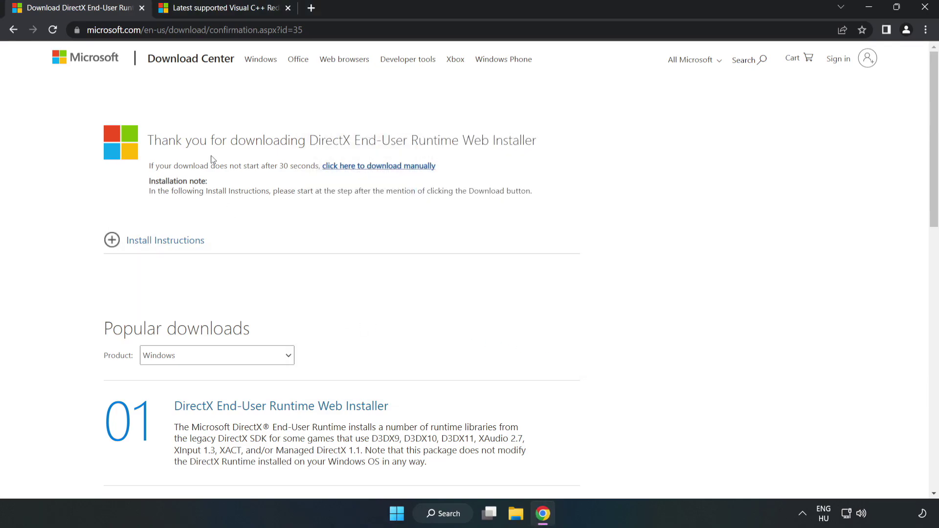
# Step: Download the ARM64, x86 and x64 Visual C++ redistributables, allowing multiple downloads, and launch the ARM64 installer
pyautogui.click(142, 8)
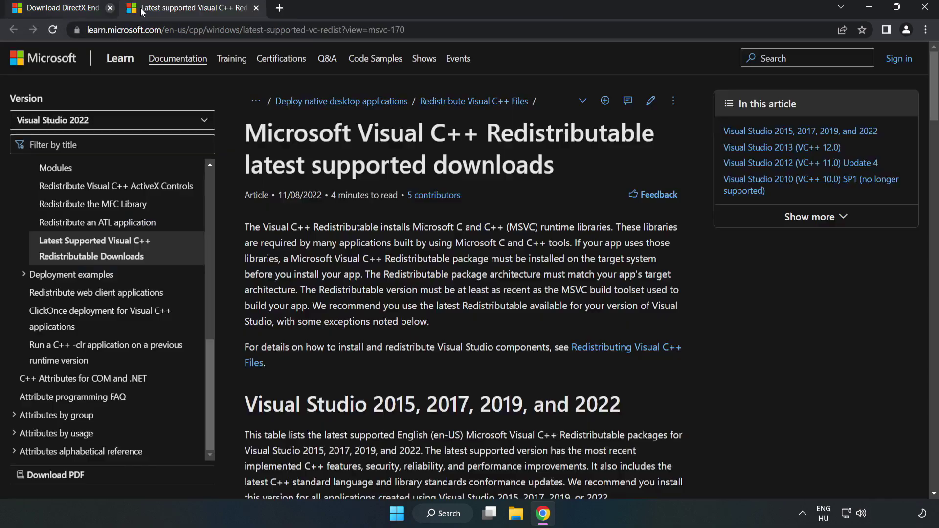
pyautogui.click(397, 29)
pyautogui.click(481, 163)
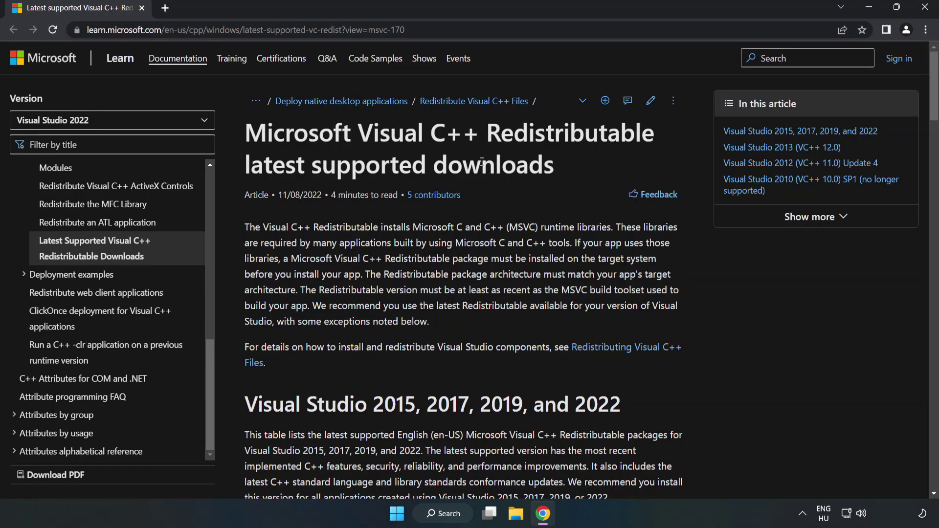
pyautogui.moveTo(933, 104); pyautogui.dragTo(934, 151)
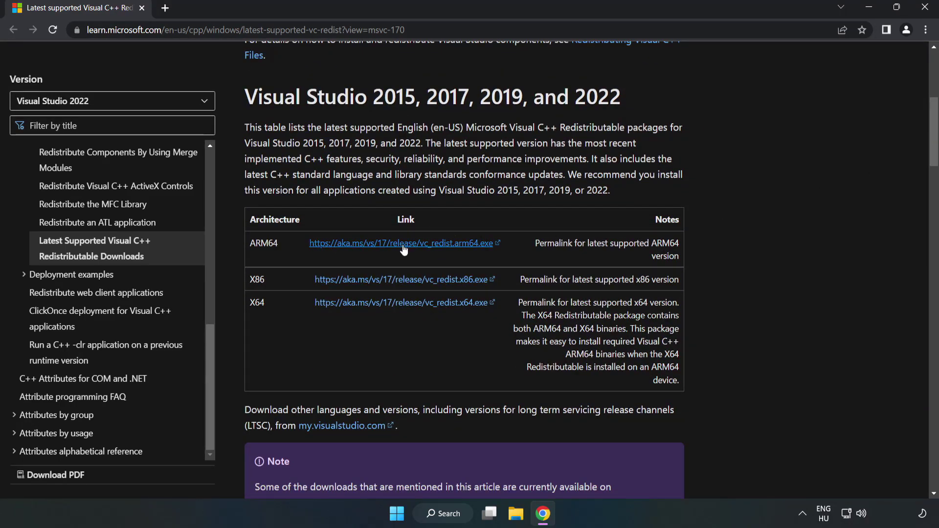
pyautogui.click(404, 247)
pyautogui.click(414, 279)
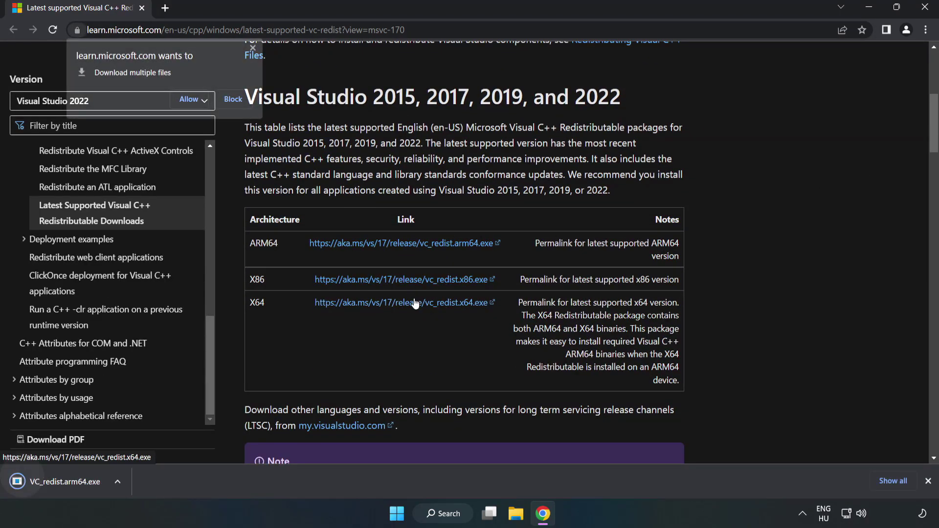
pyautogui.click(414, 305)
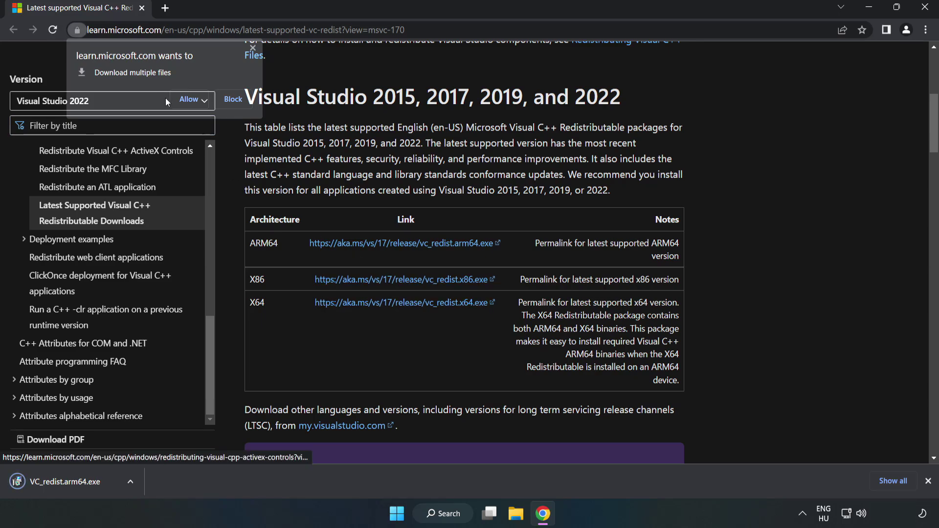
pyautogui.click(191, 99)
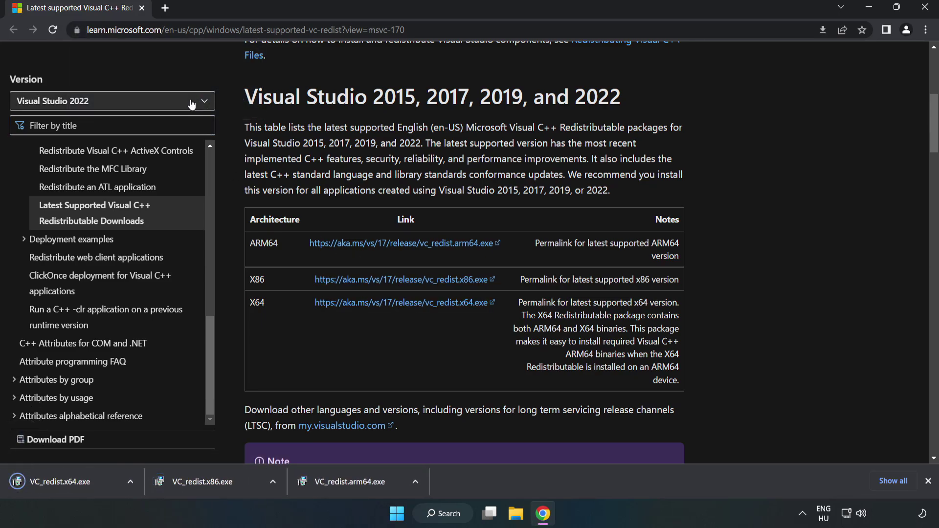
pyautogui.click(360, 485)
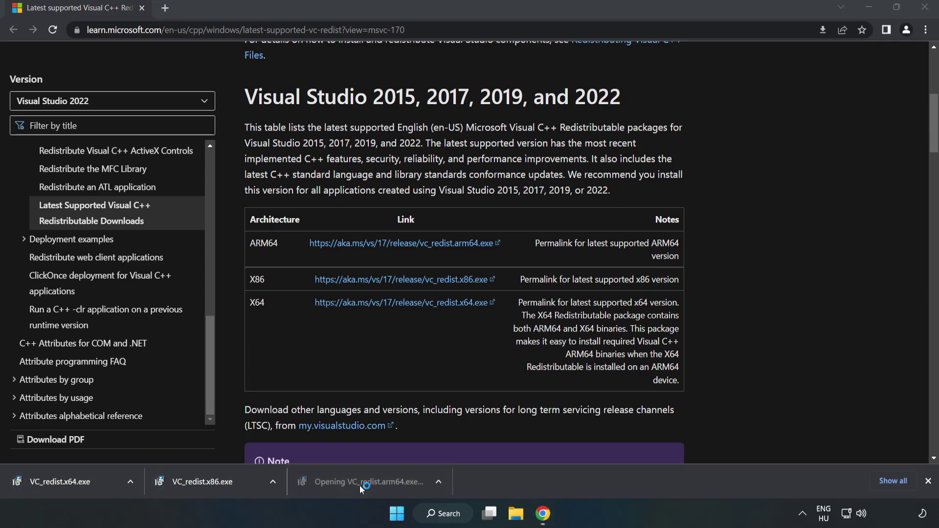
pyautogui.moveTo(602, 239); pyautogui.dragTo(565, 307)
# Step: Attempt the ARM64 redistributable install and dismiss its unsupported-platform error
pyautogui.click(414, 305)
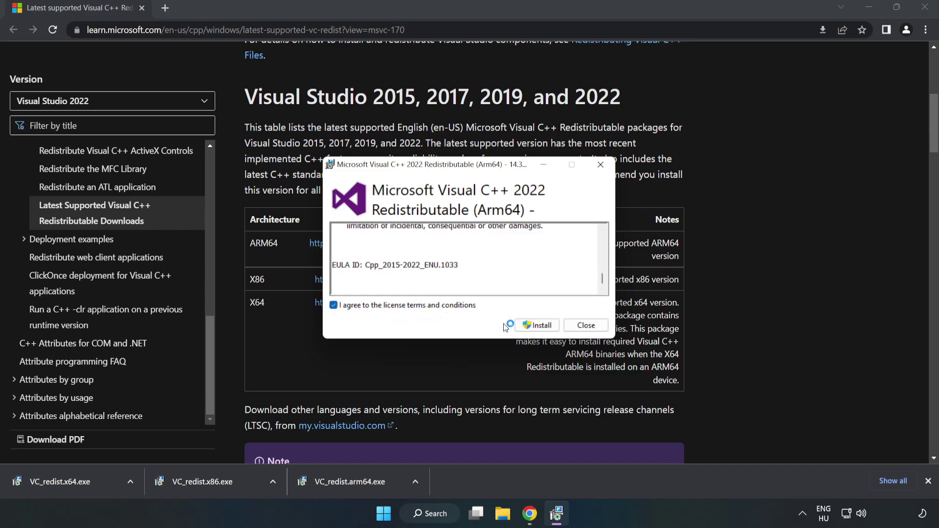
pyautogui.click(536, 328)
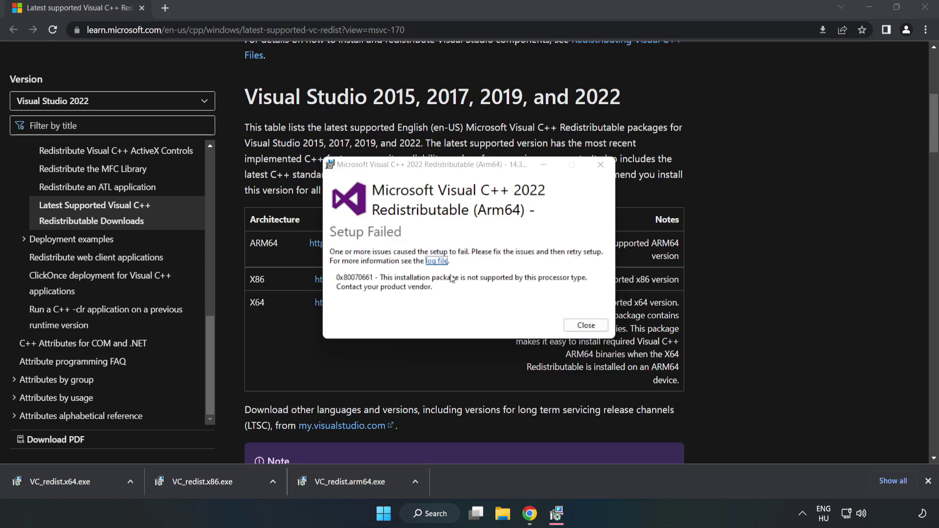
pyautogui.click(586, 325)
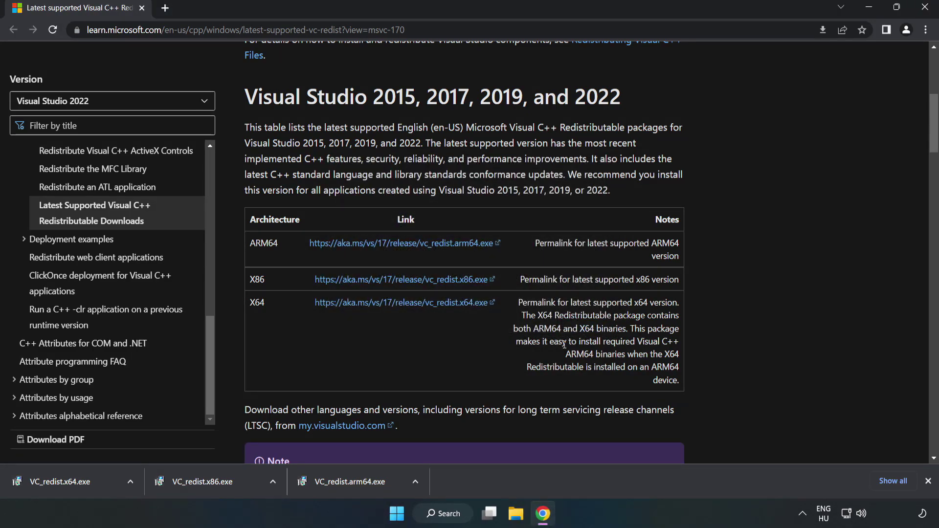
# Step: Install the x86 and x64 Visual C++ redistributables and close each installer without restarting
pyautogui.click(223, 482)
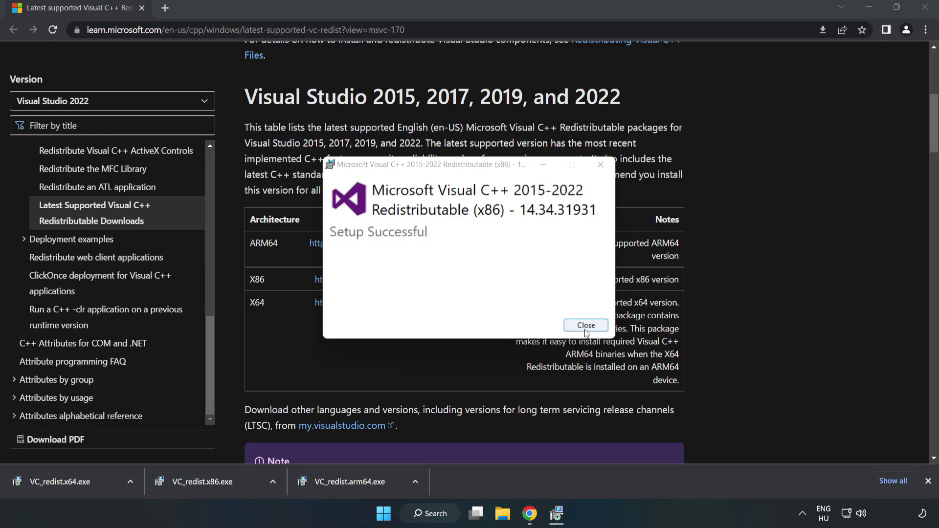
pyautogui.click(586, 325)
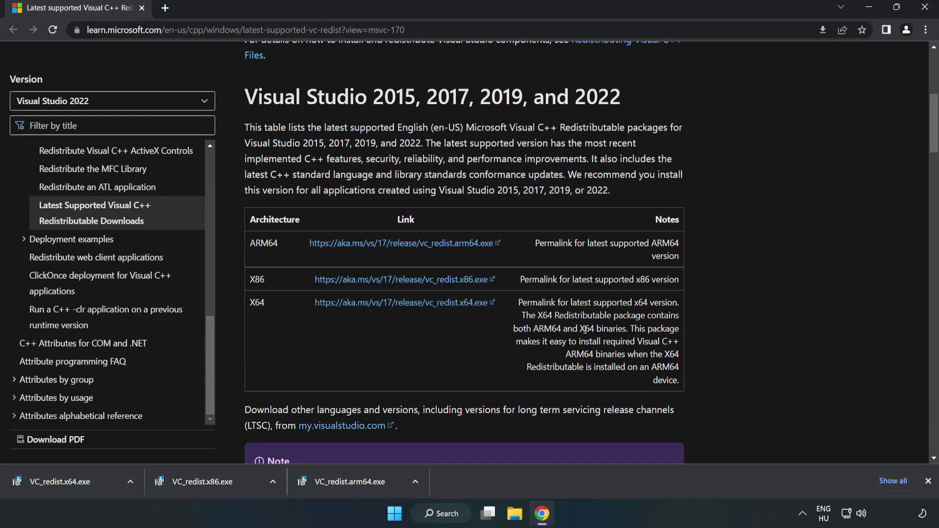
pyautogui.click(51, 478)
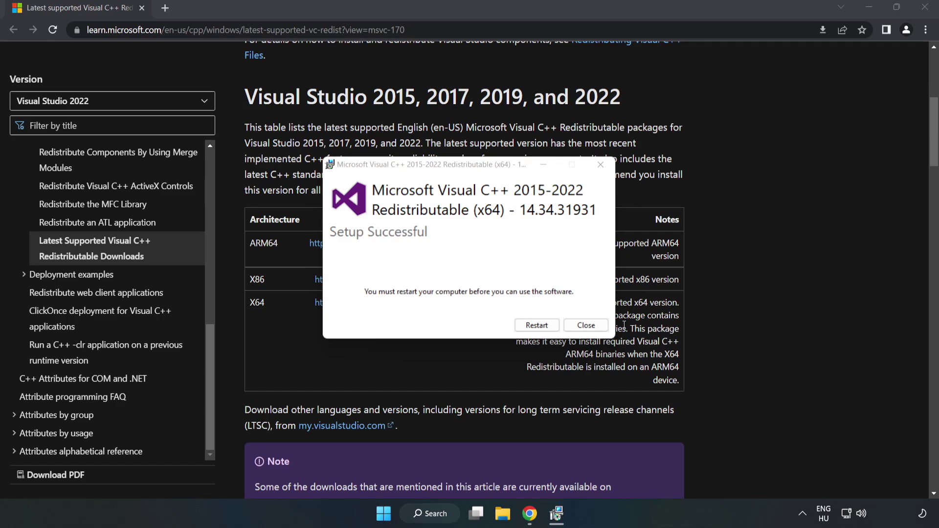
pyautogui.click(586, 326)
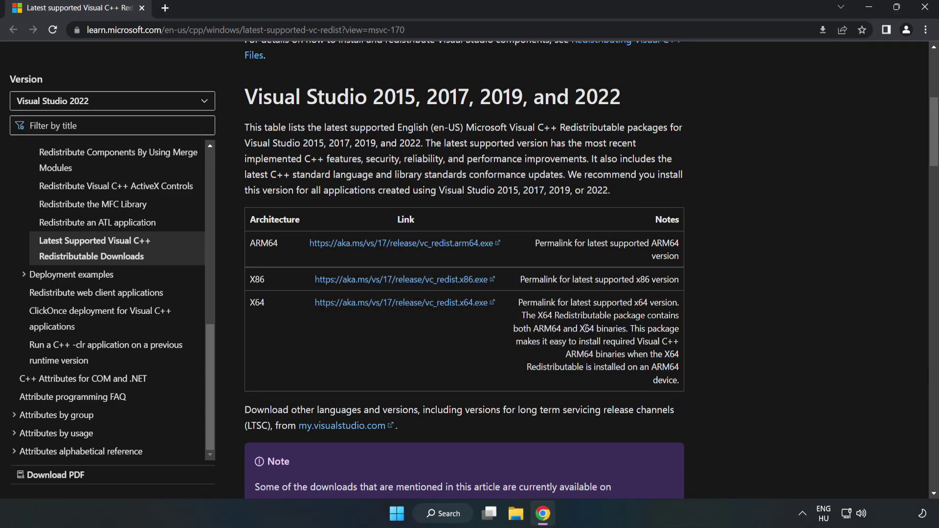
# Step: Close Chrome and bring up the Start menu power options with Restart available
pyautogui.click(925, 11)
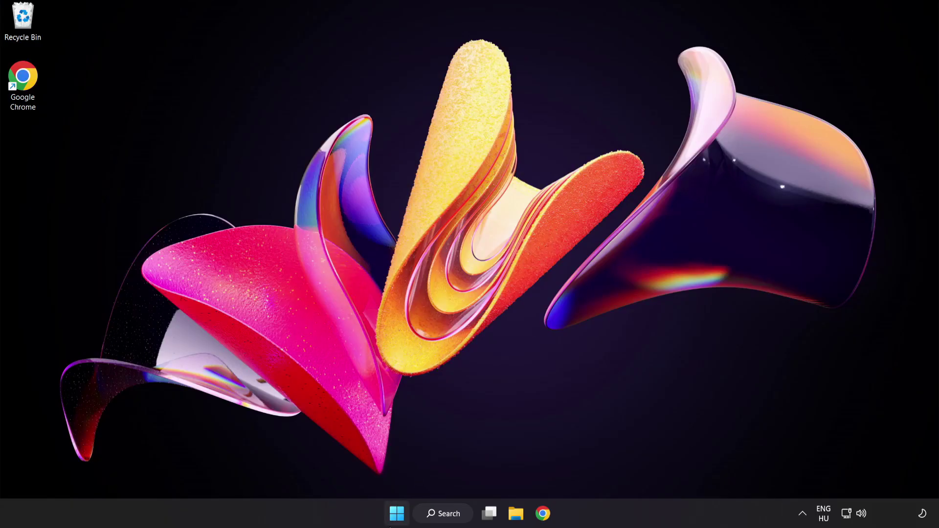
pyautogui.click(396, 514)
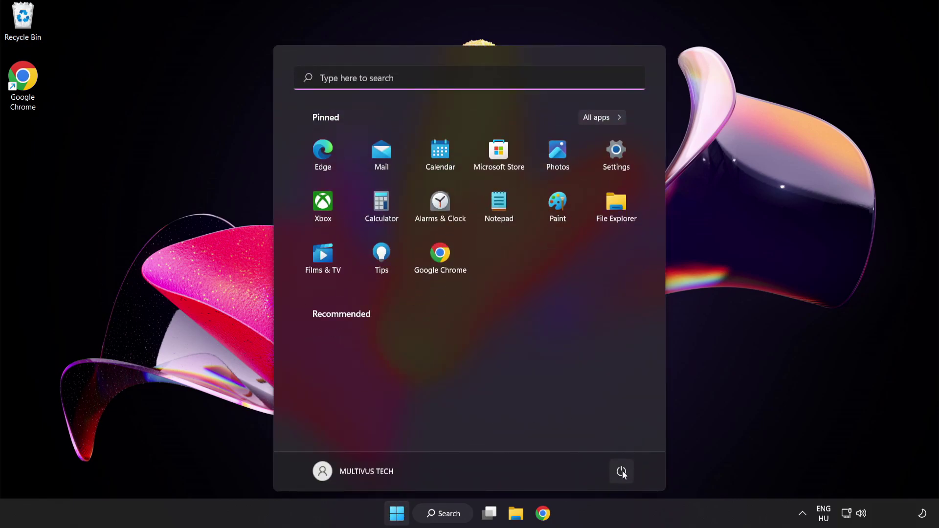
pyautogui.click(622, 473)
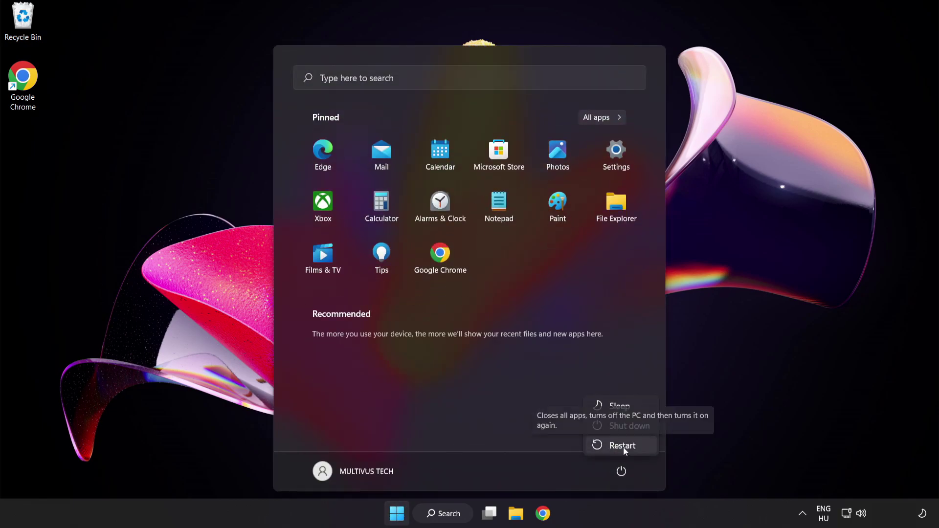